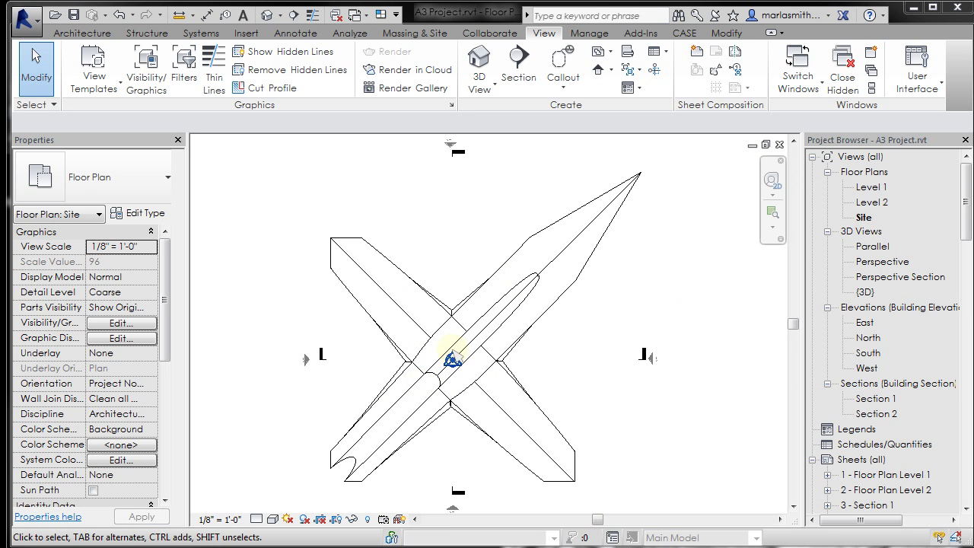
Open the Level 1 floor plan and zoom to fit its four cut mass pieces
double_click(863, 218)
double_click(869, 187)
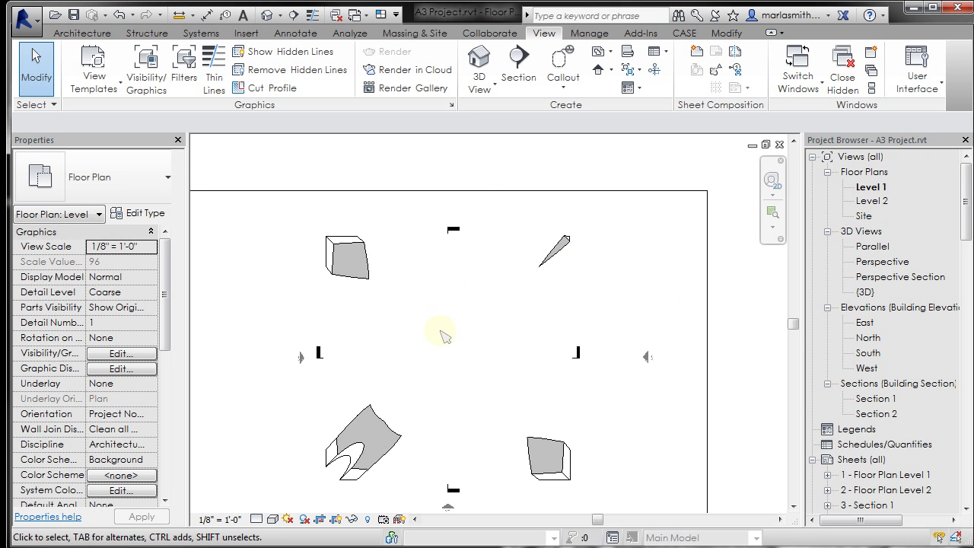
key("z")
key("f")
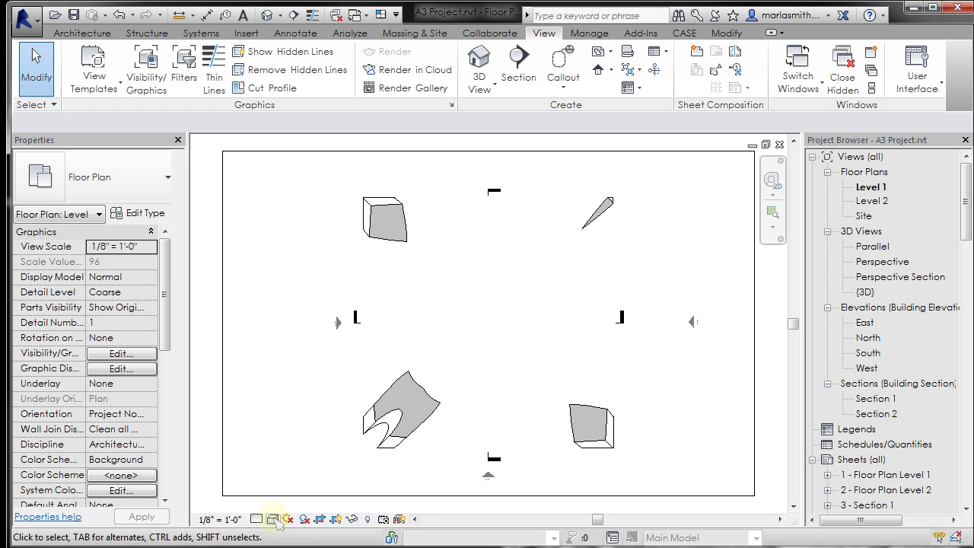
Switch the Level 1 plan's visual style to Consistent Colors
left_click(274, 518)
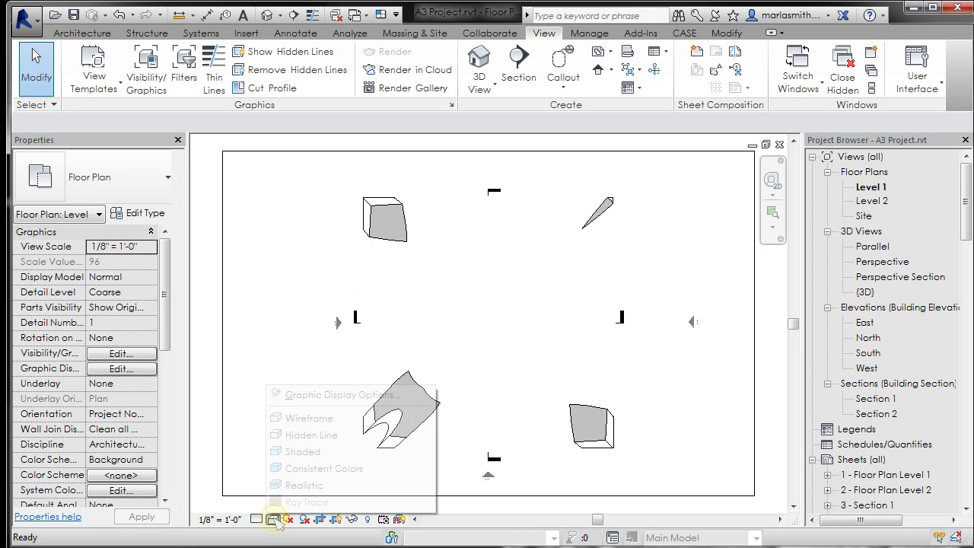
left_click(298, 467)
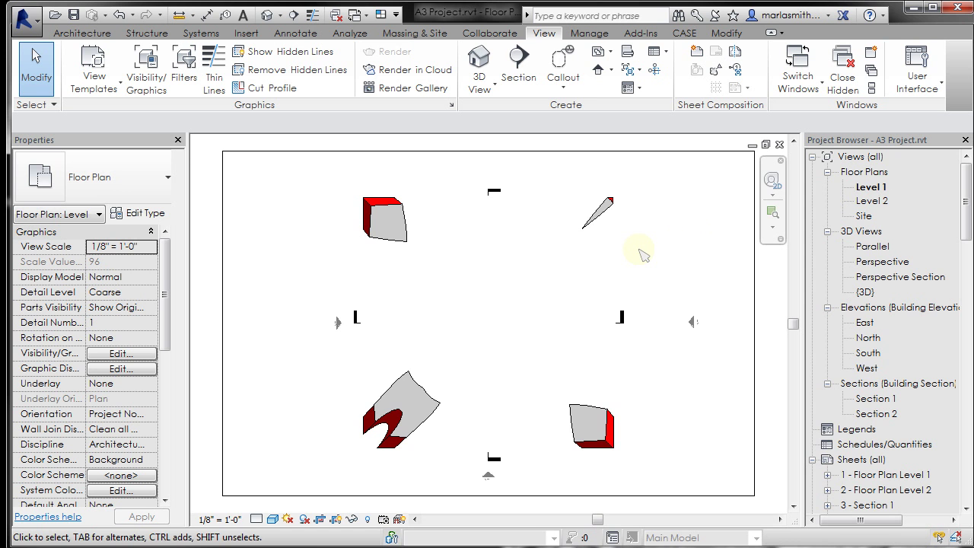
Tile the views, close Level 2, the family 3D and Site views, then maximize Level 1
key("w")
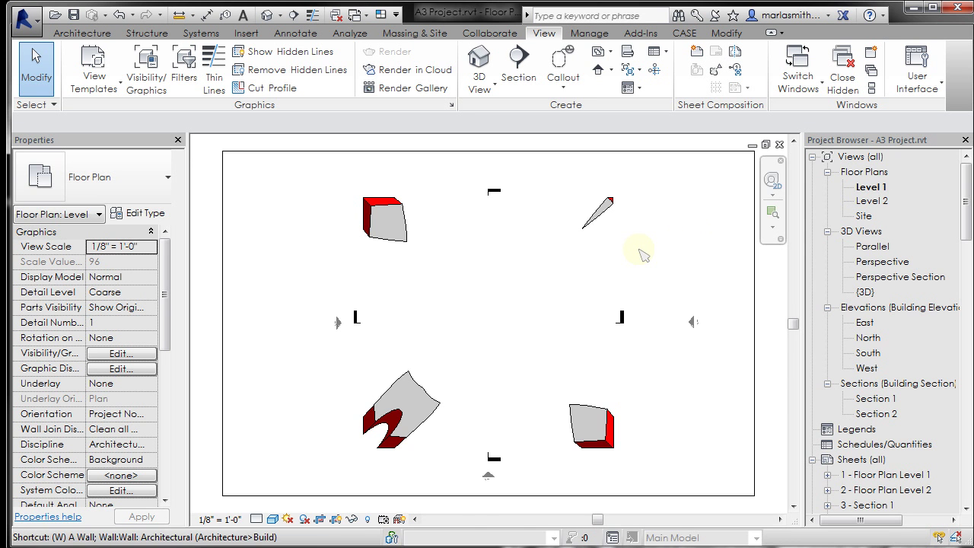
key("t")
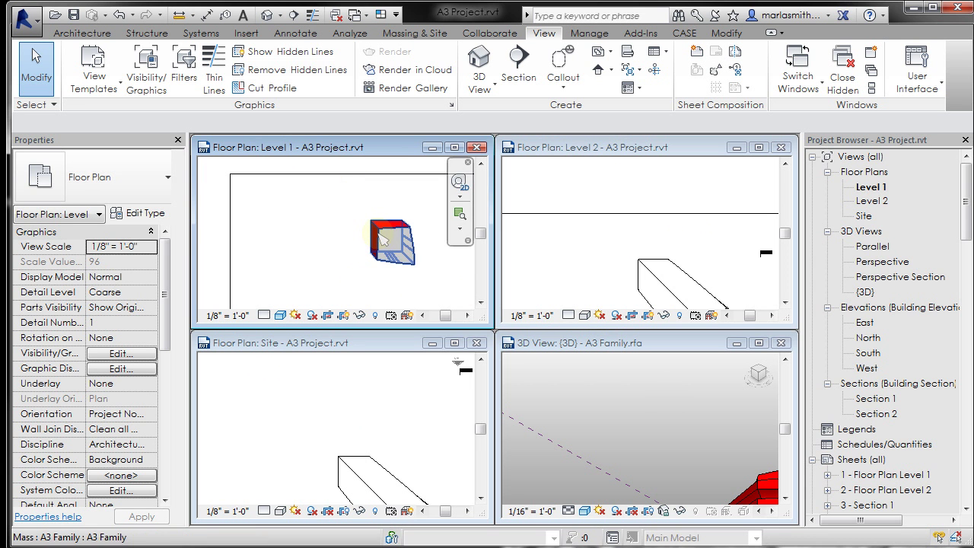
left_click(780, 148)
left_click(774, 338)
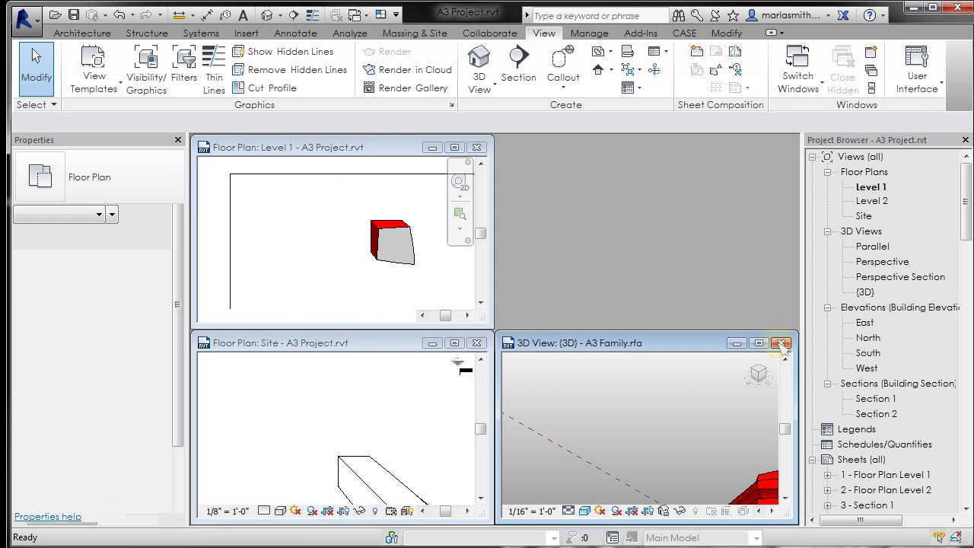
left_click(477, 342)
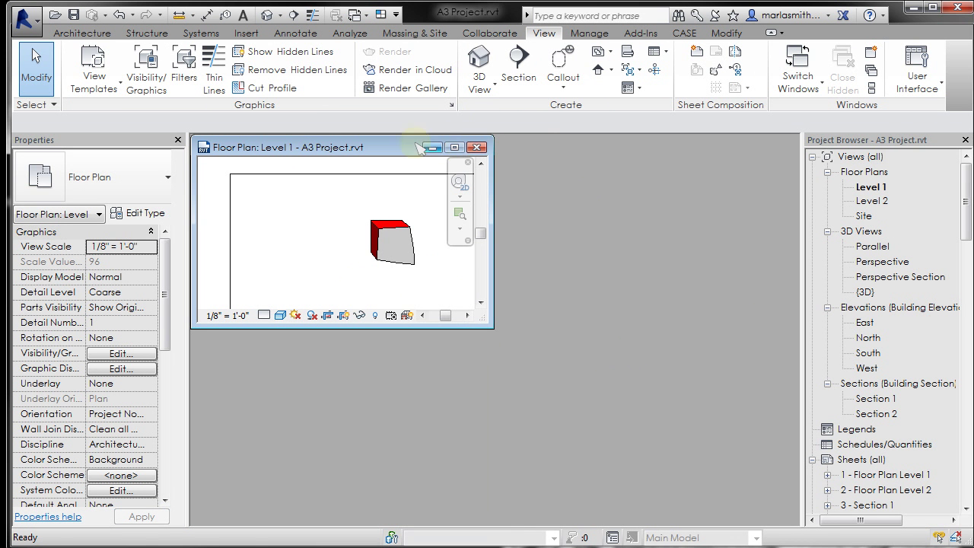
left_click(454, 148)
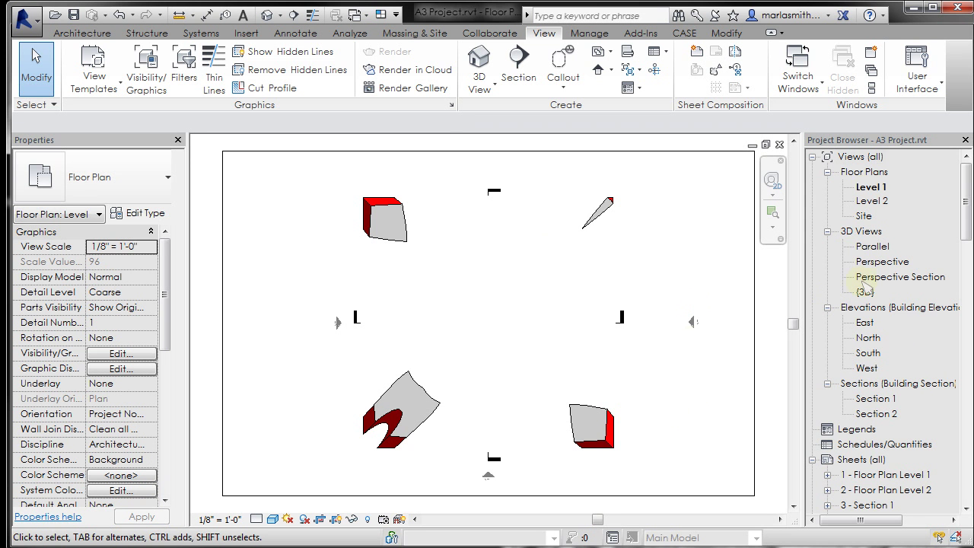
Open the East elevation and tile it beside the Level 1 plan
left_click(827, 307)
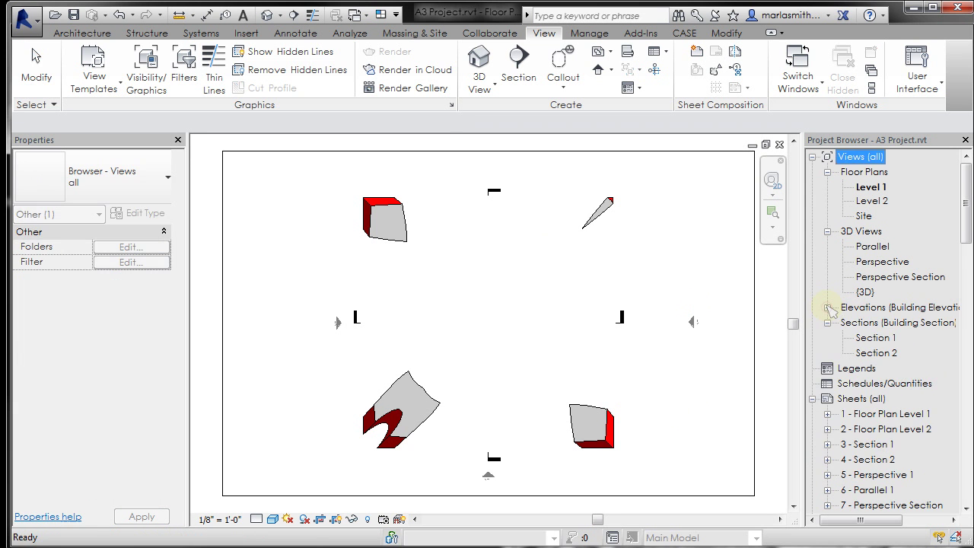
left_click(827, 307)
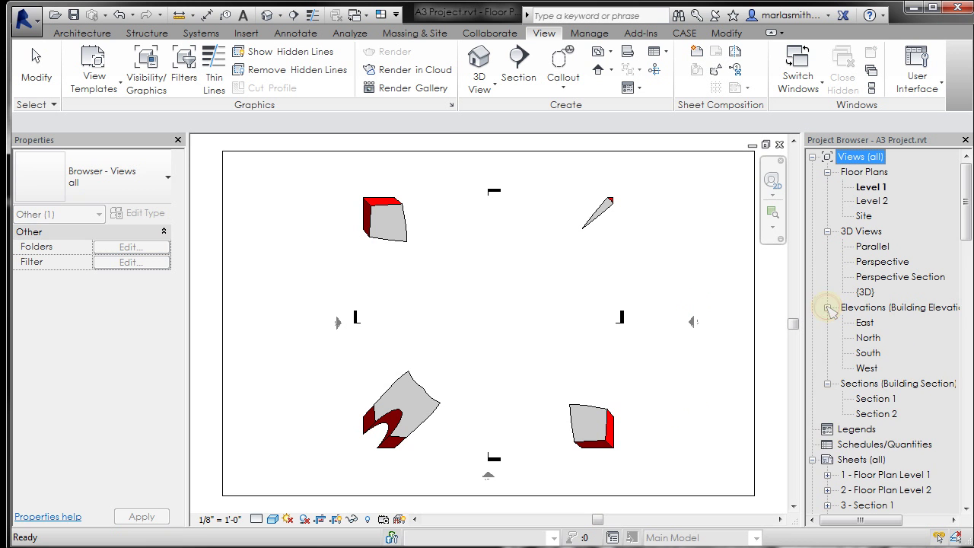
double_click(865, 323)
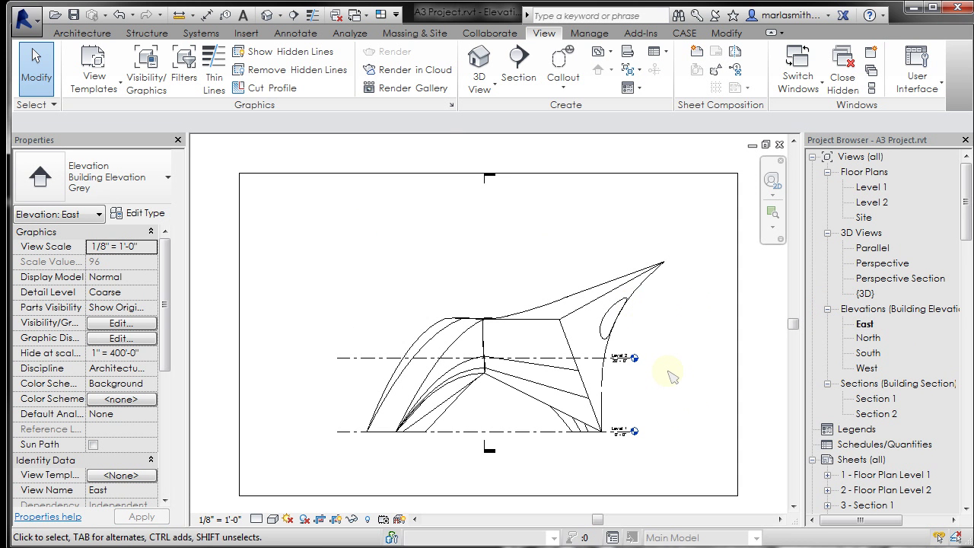
key("w")
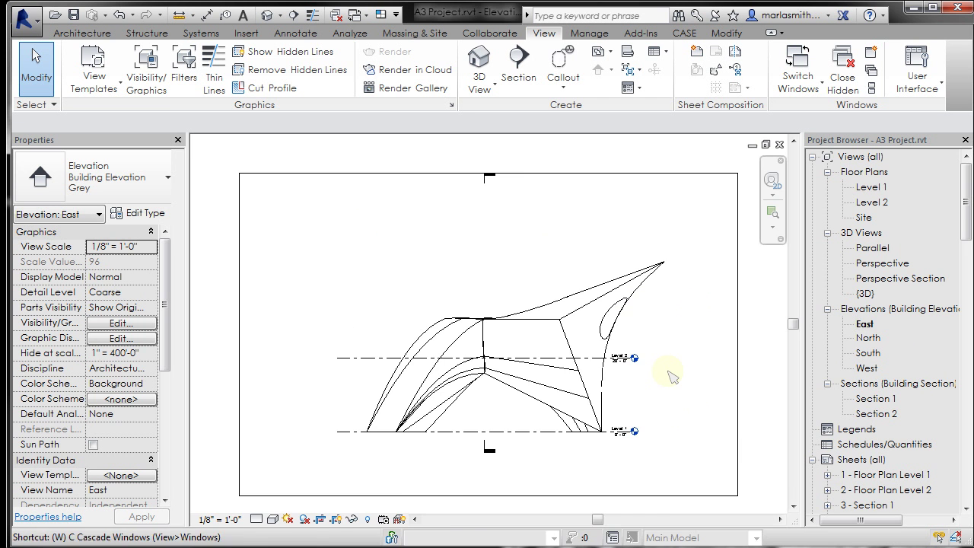
key("t")
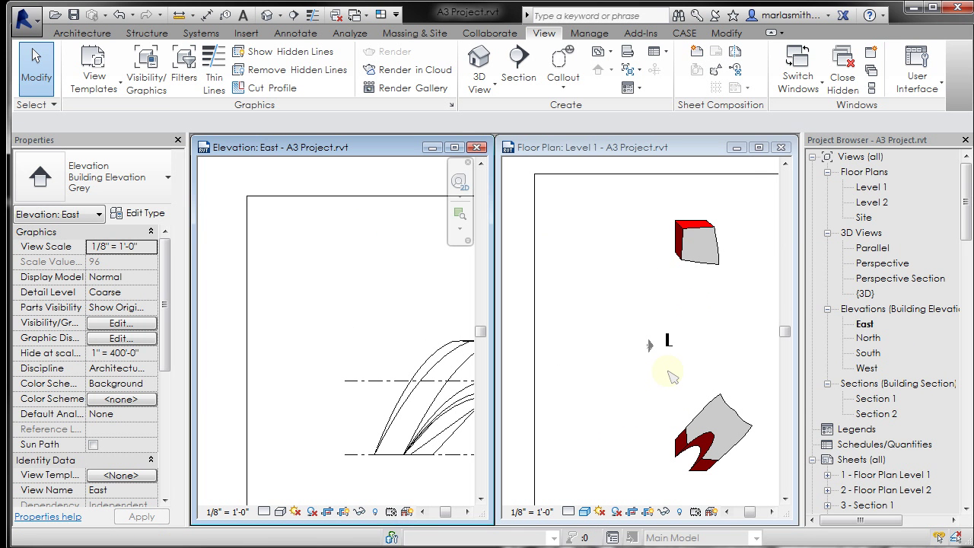
Zoom both the Level 1 plan and the East elevation to fit their windows
left_click(601, 318)
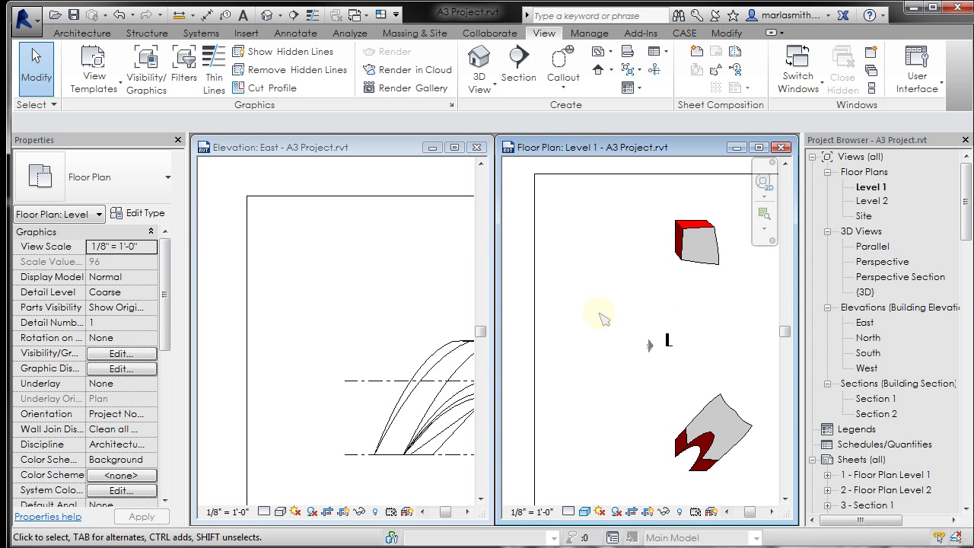
key("z")
key("f")
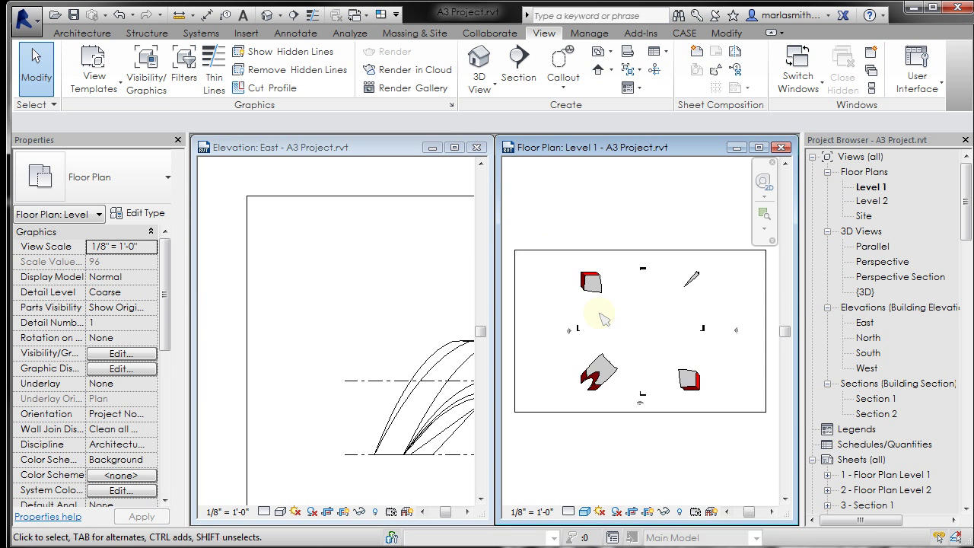
left_click(342, 242)
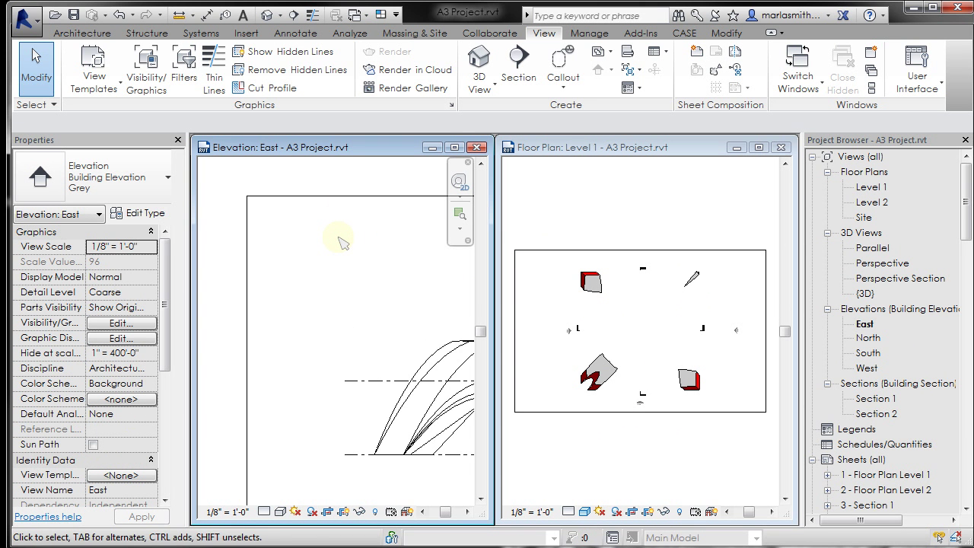
key("z")
key("f")
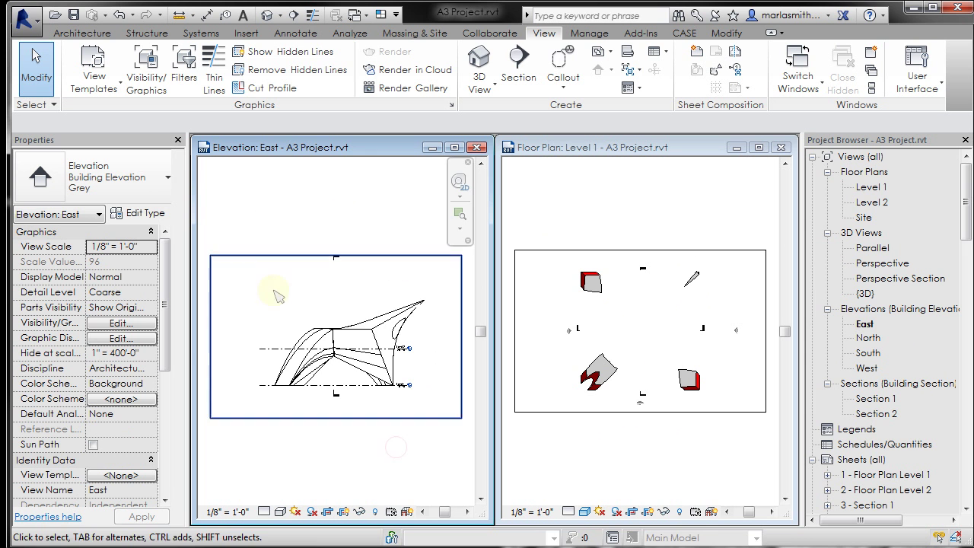
Activate the Level 1 plan and scroll its Properties down to the View Range setting
scroll(422, 359, "up", 2)
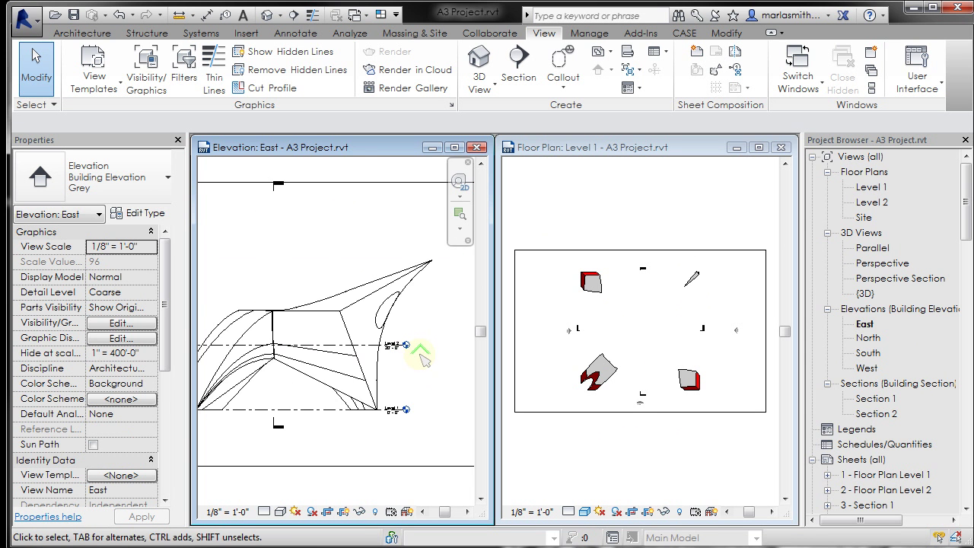
scroll(424, 356, "up", 1)
scroll(430, 328, "up", 1)
scroll(429, 326, "up", 2)
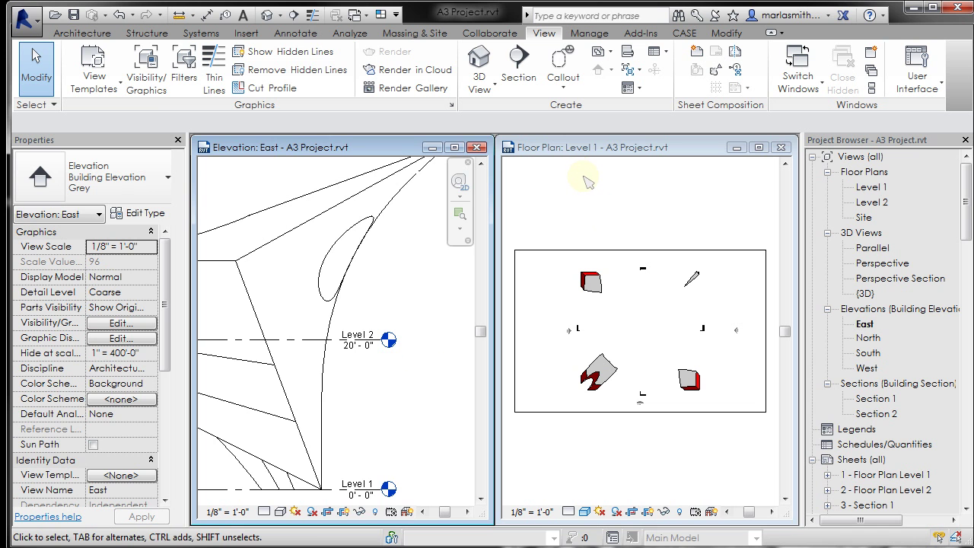
left_click(585, 180)
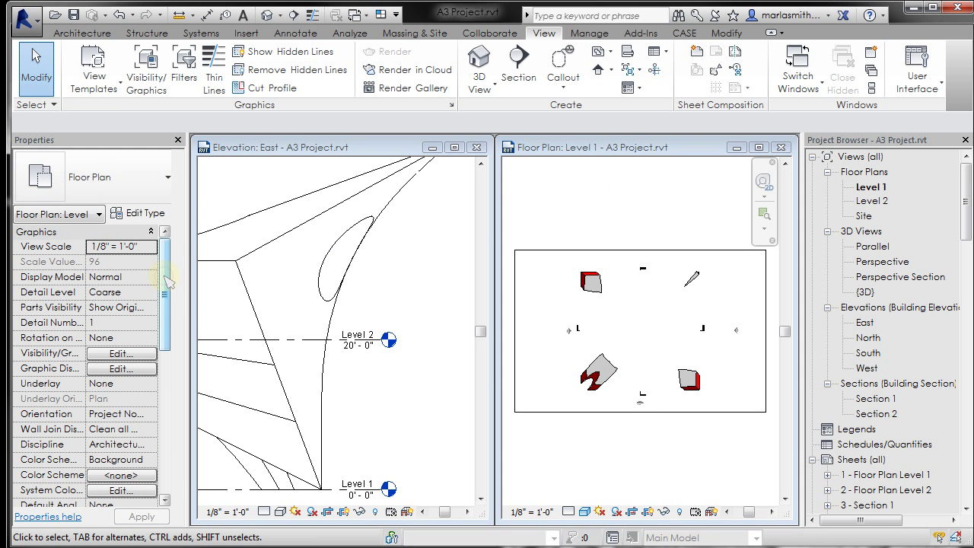
left_click_drag(168, 282, 163, 428)
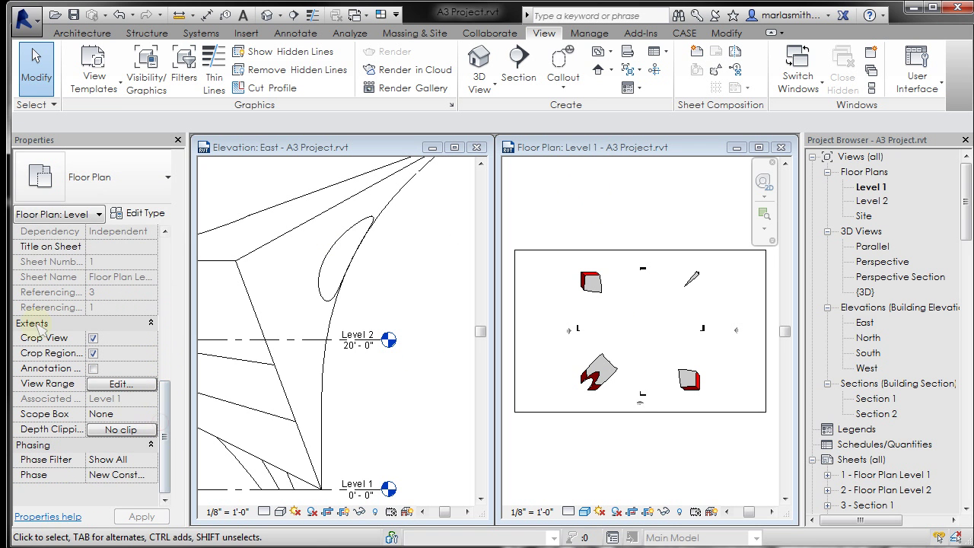
left_click(121, 384)
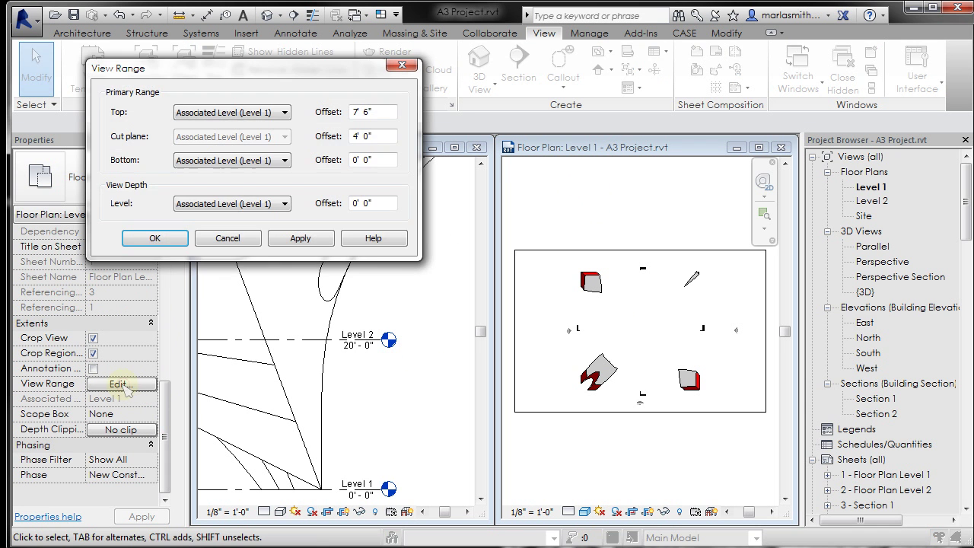
left_click_drag(291, 72, 358, 67)
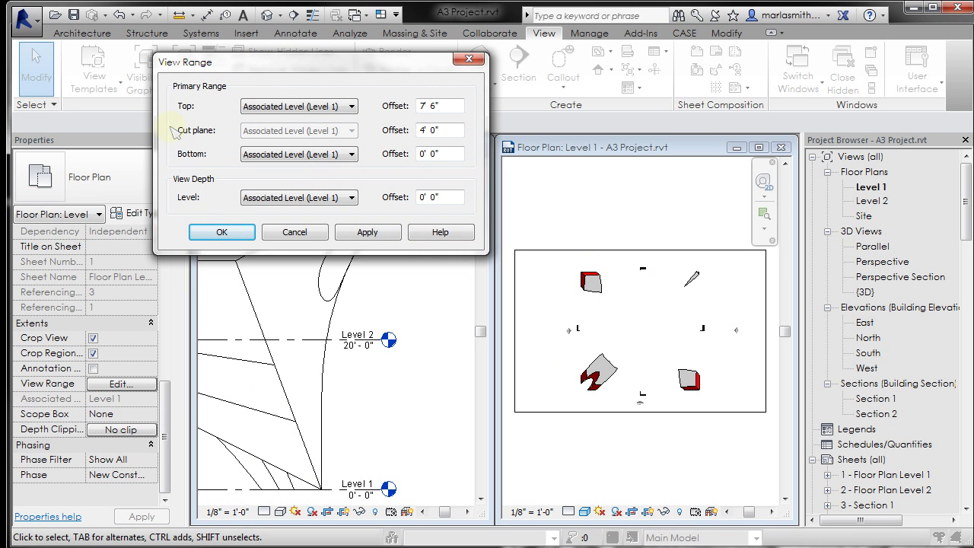
Try Level 1 cut plane offsets of 1' 0" and then 6' 0", applying each
left_click(424, 129)
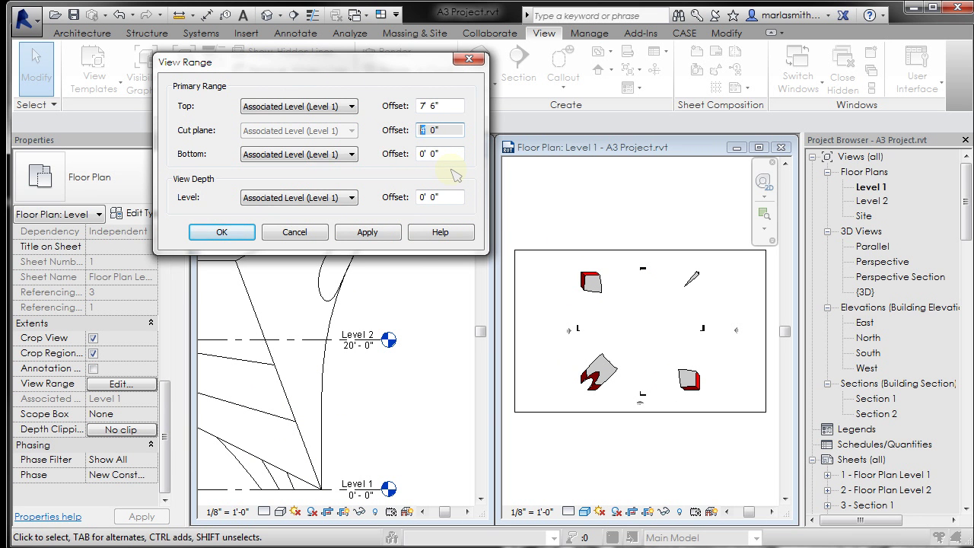
type("1")
left_click(367, 232)
left_click(369, 234)
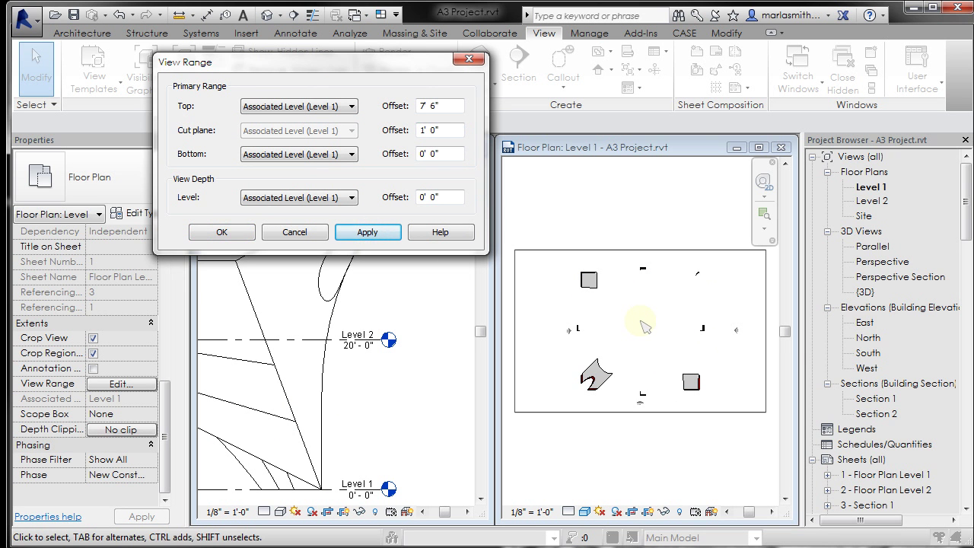
left_click(442, 131)
type("6")
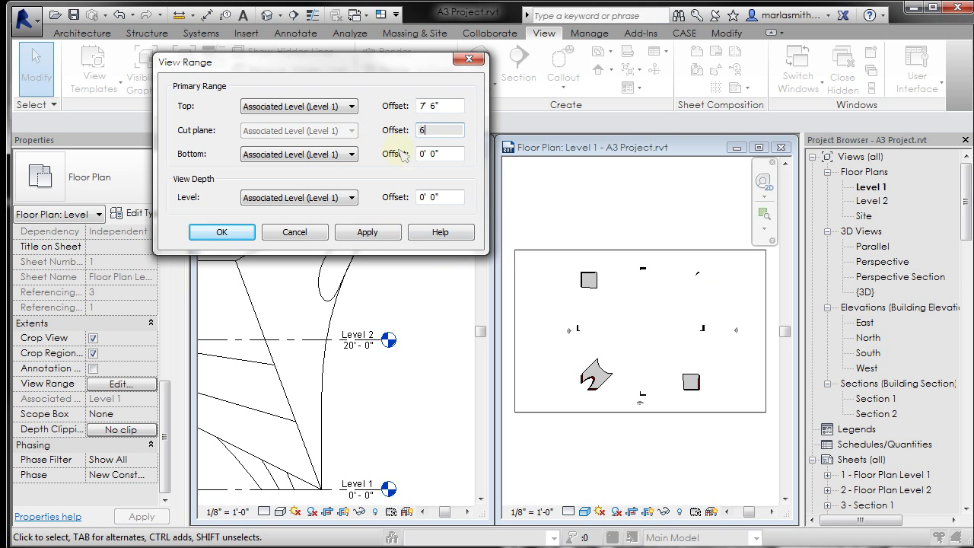
left_click(390, 235)
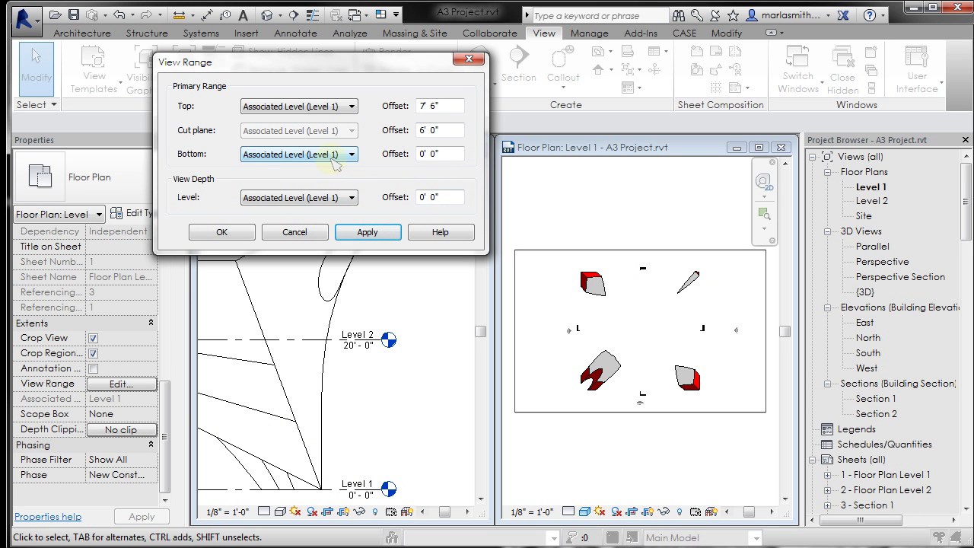
Settle the cut plane offset at 4' 0", apply it and close View Range
left_click(422, 129)
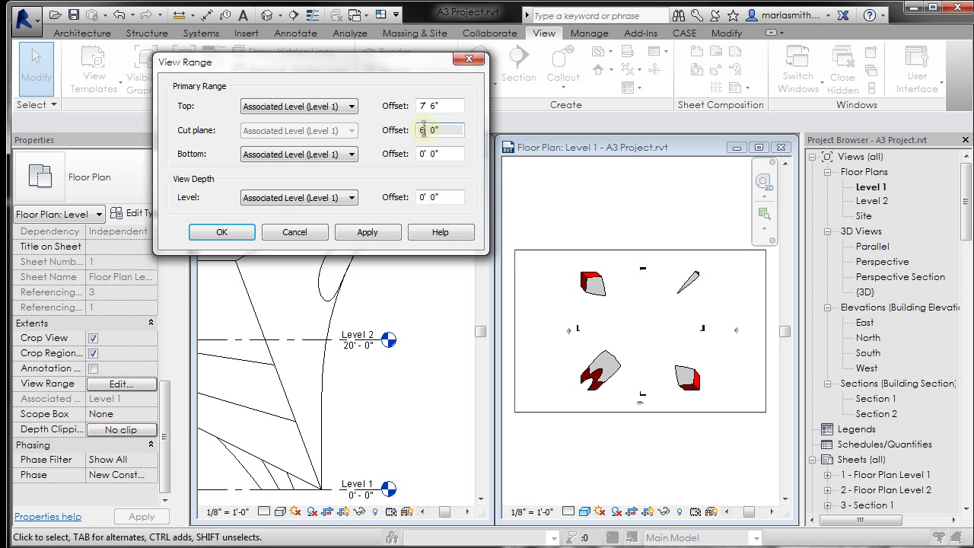
left_click_drag(422, 129, 408, 130)
left_click(383, 236)
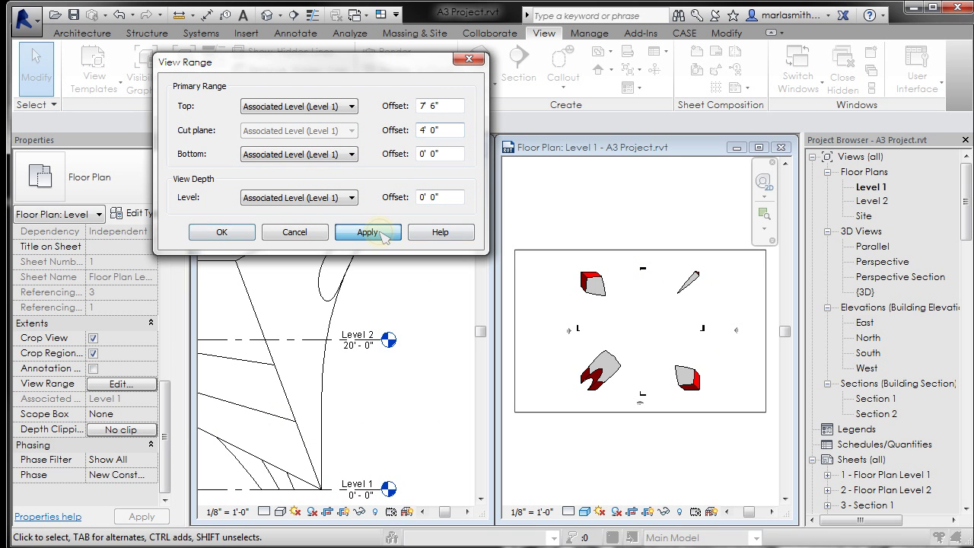
left_click(239, 233)
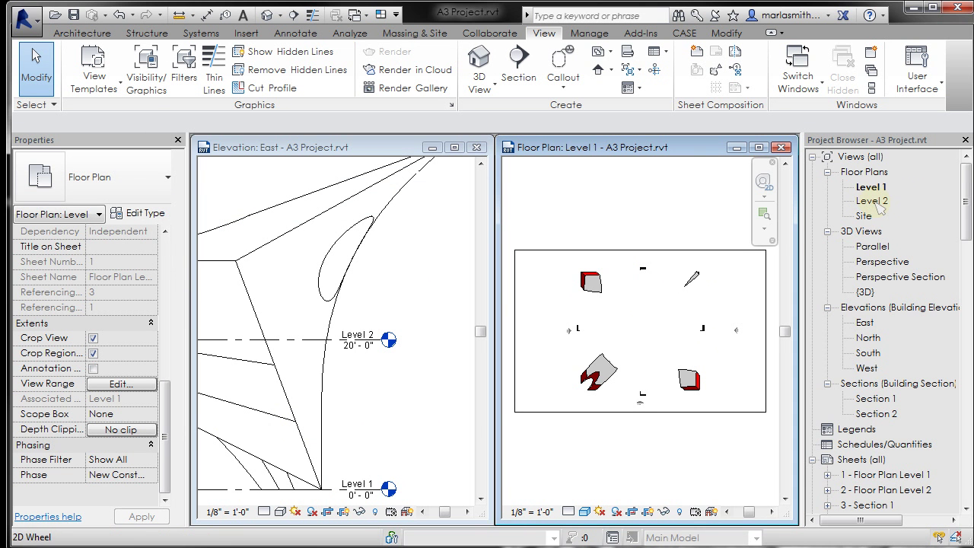
Open the Level 2 floor plan, size its window beside the East elevation, and activate it
double_click(873, 202)
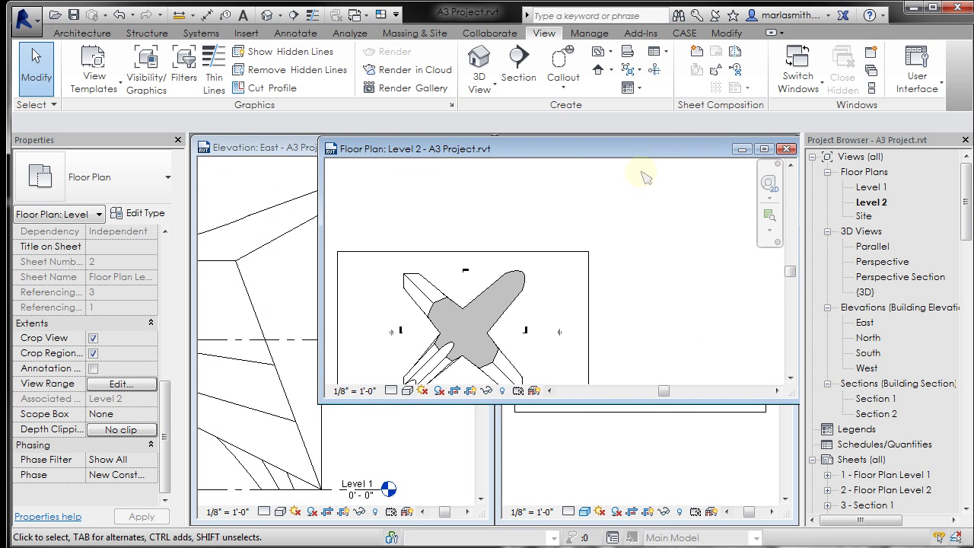
mouse_move(319, 402)
left_mouse_down()
mouse_move(426, 454)
mouse_move(491, 517)
left_mouse_up()
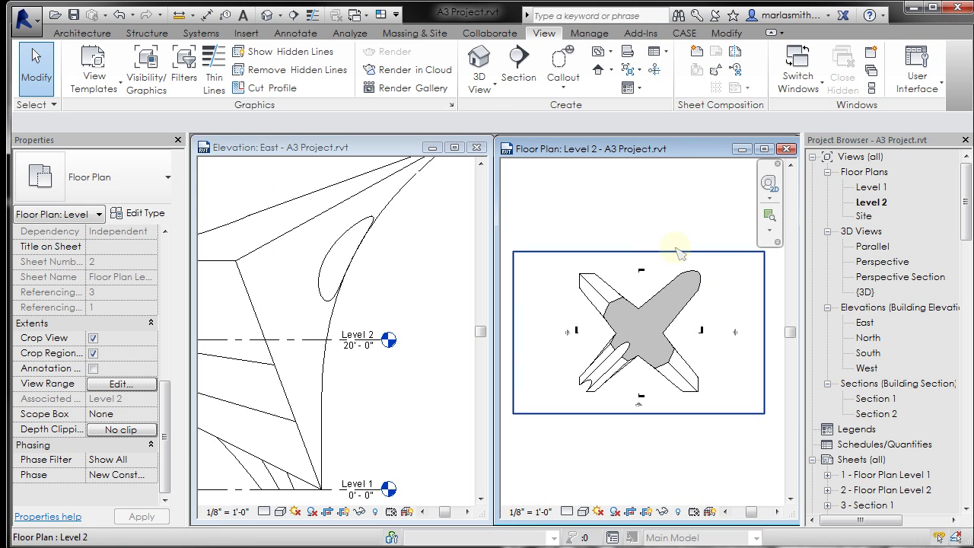
scroll(620, 289, "up", 2)
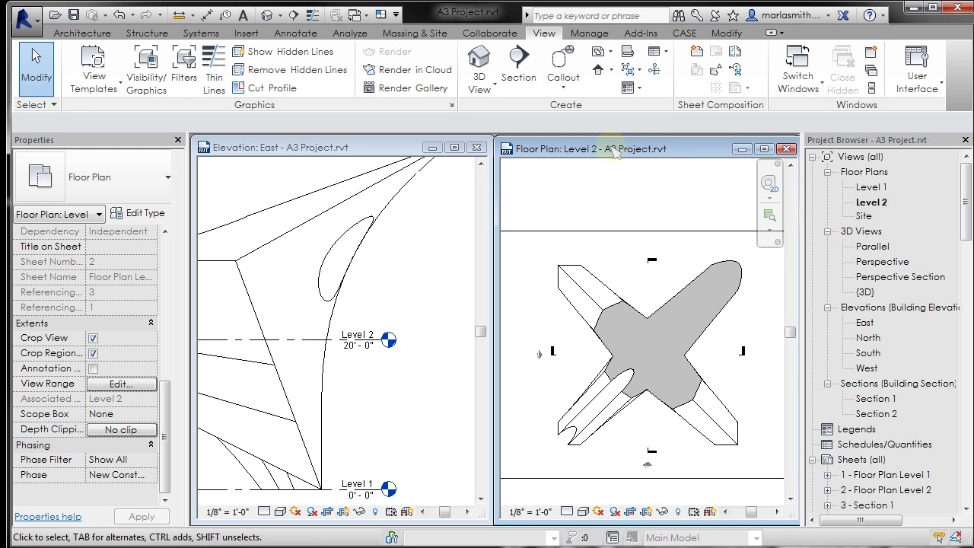
left_click(871, 201)
left_click(867, 202)
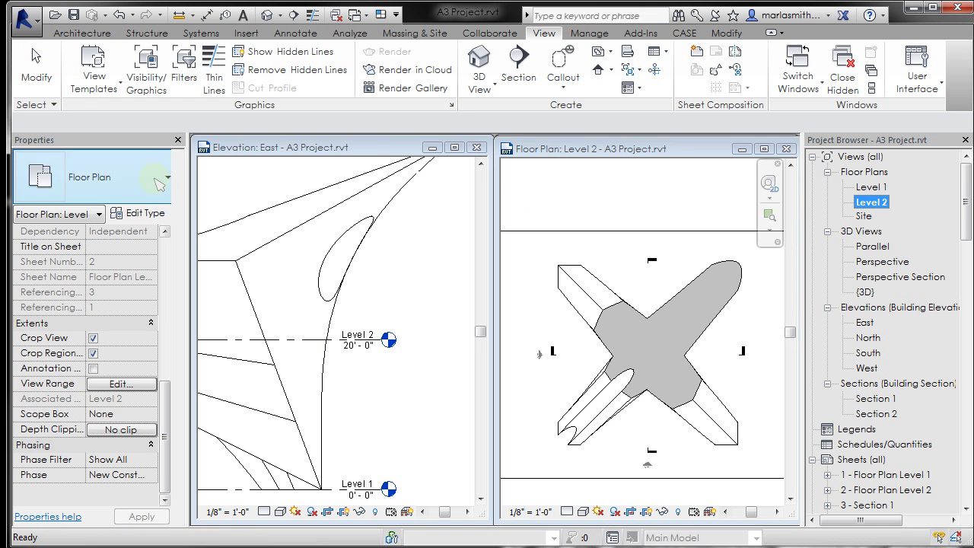
left_click(562, 181)
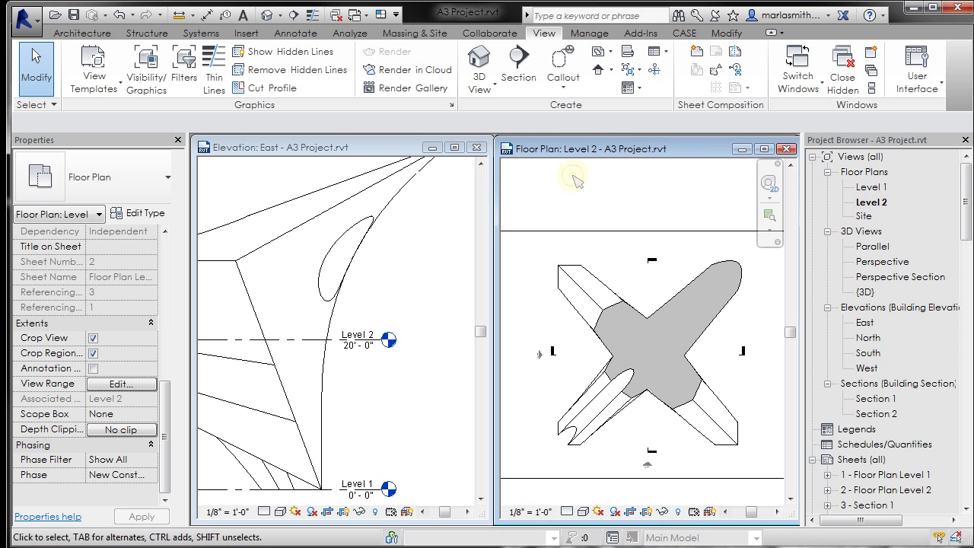
Open Level 2's View Range and apply a 2' 0" cut plane offset
left_click(122, 384)
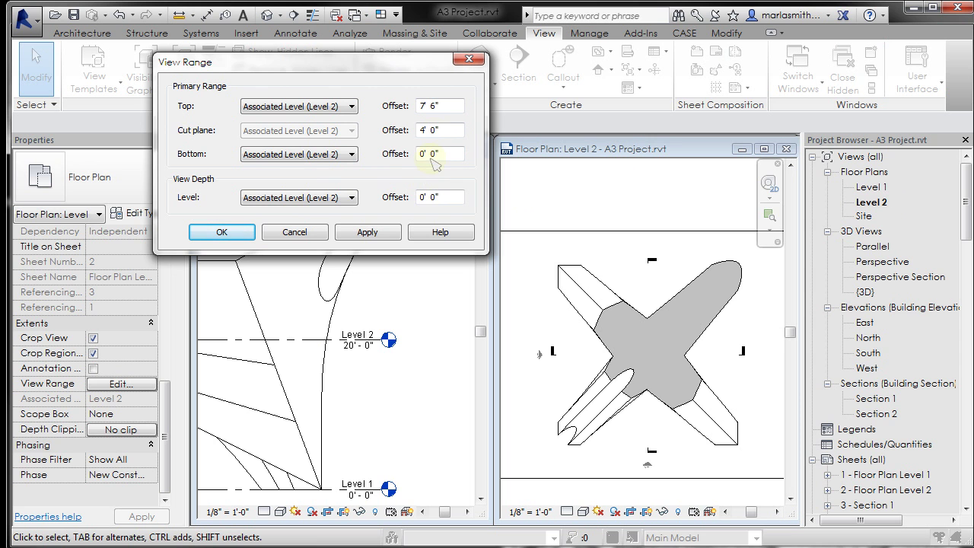
left_click(423, 130)
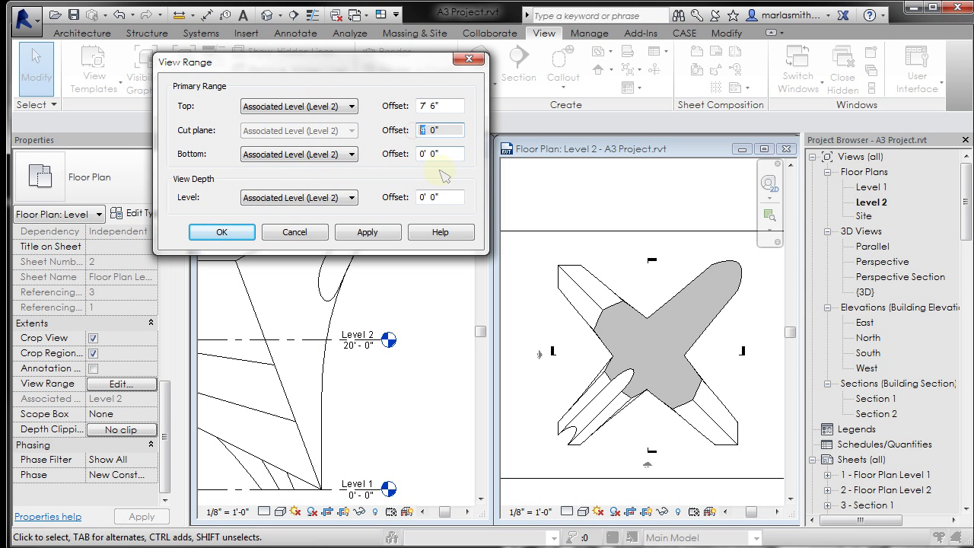
type("2")
left_click(368, 232)
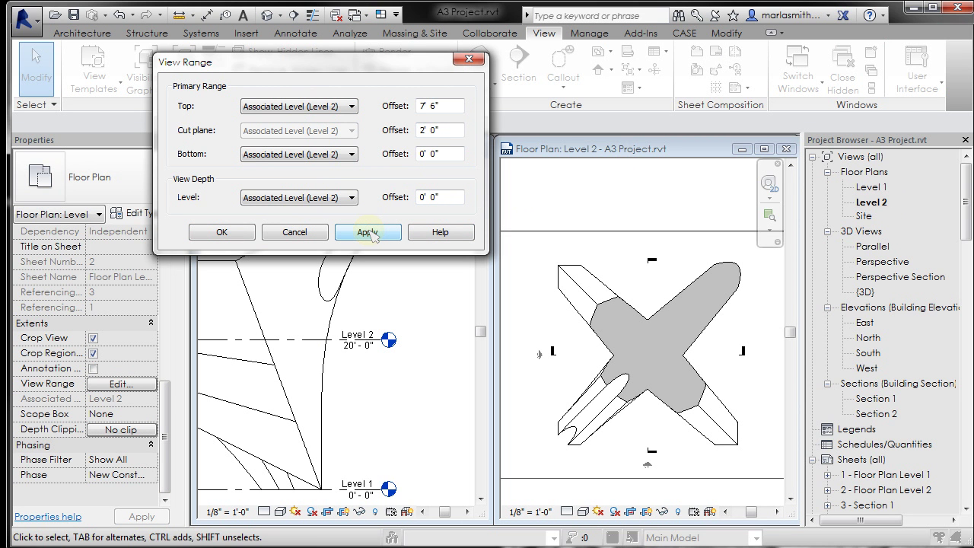
Lower the cut plane offset to 1' 0" then 0' 0", applying each, and confirm
left_click(418, 130)
double_click(422, 130)
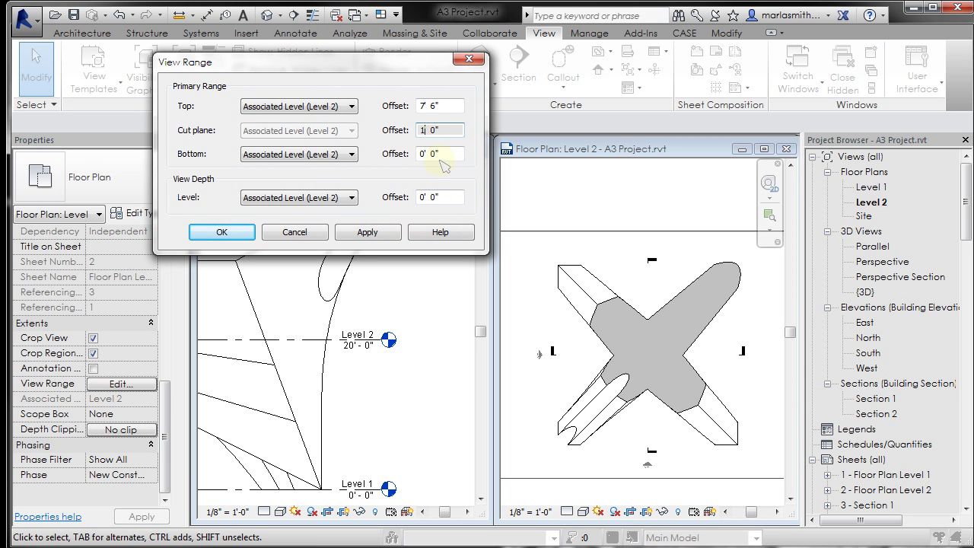
left_click(385, 235)
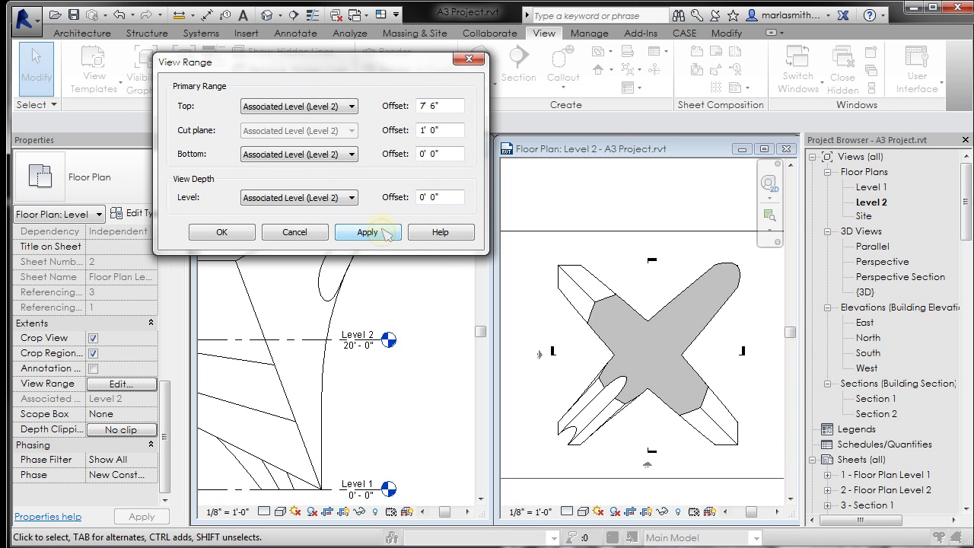
left_click_drag(449, 131, 403, 133)
type("0")
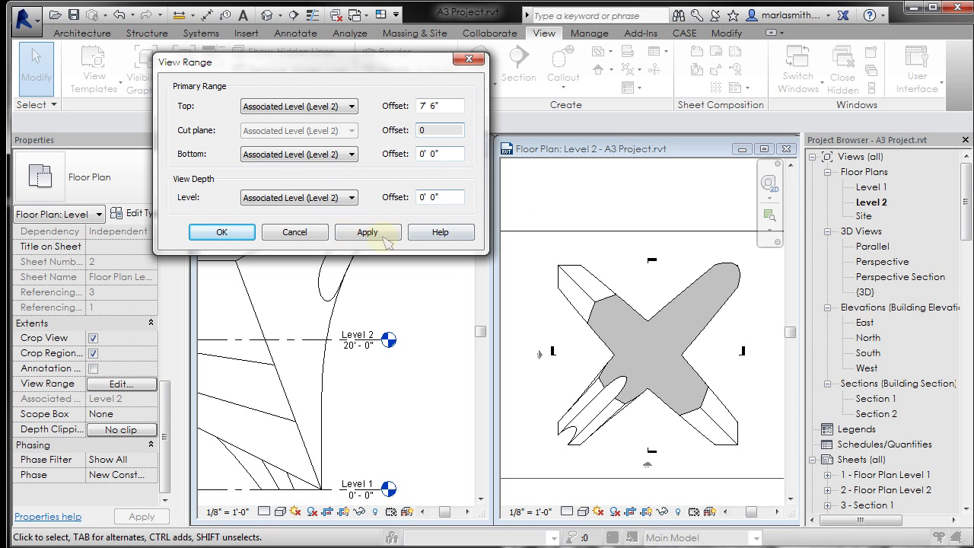
left_click(385, 237)
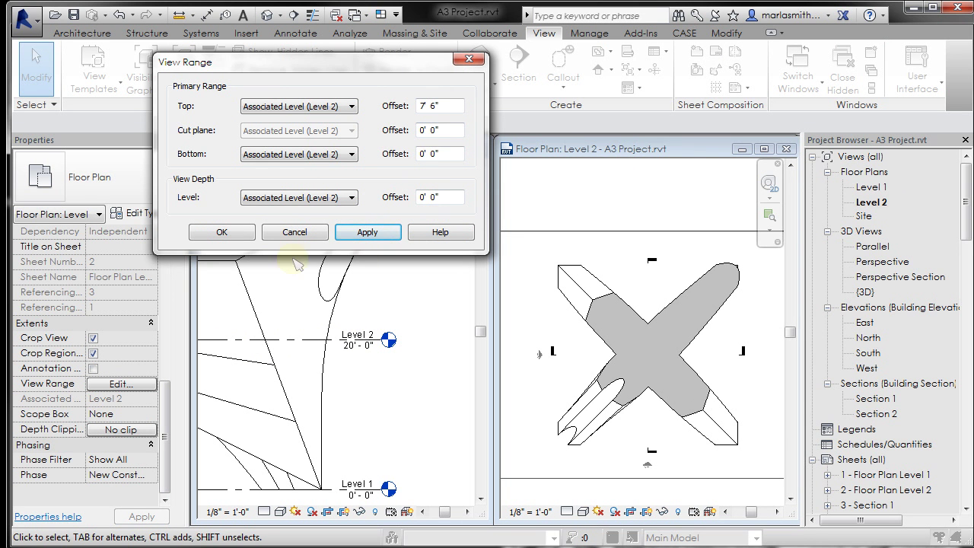
left_click(222, 233)
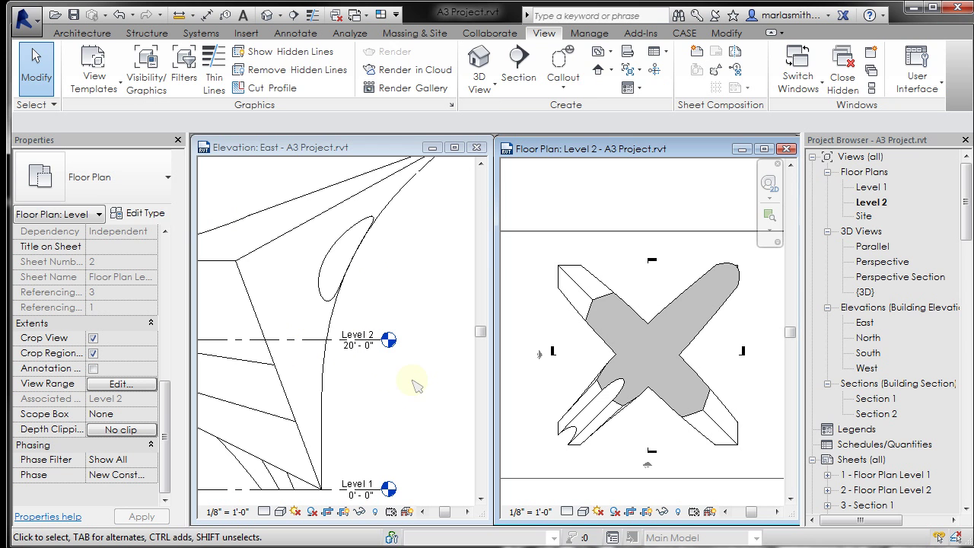
Cancel View Range, then drag the Level 2 line in the East elevation up to 29' 0"
left_click(122, 384)
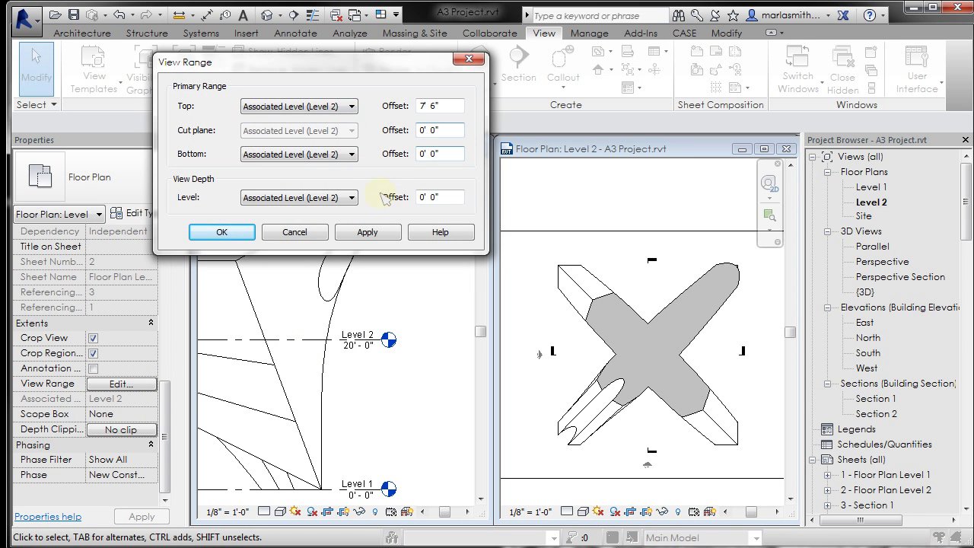
left_click(294, 232)
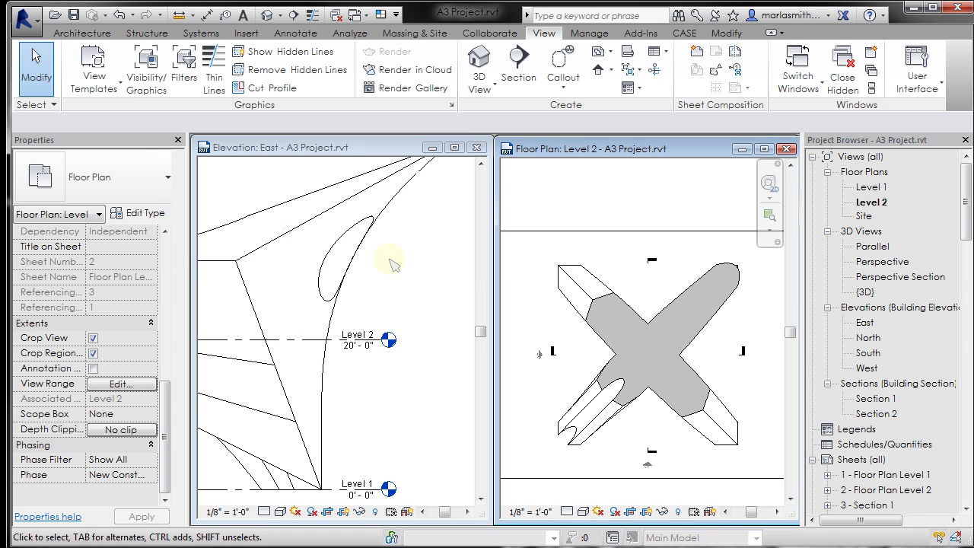
left_click(309, 346)
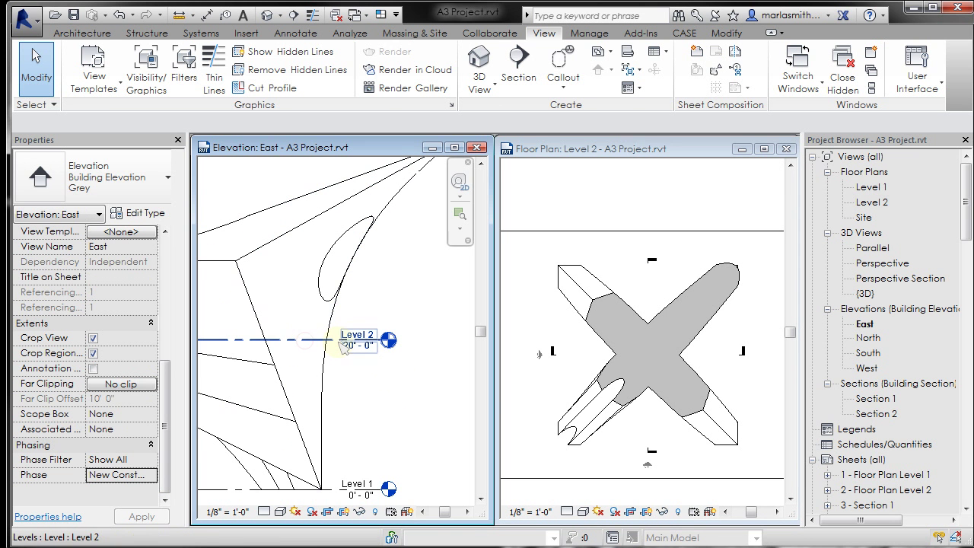
left_click(371, 340)
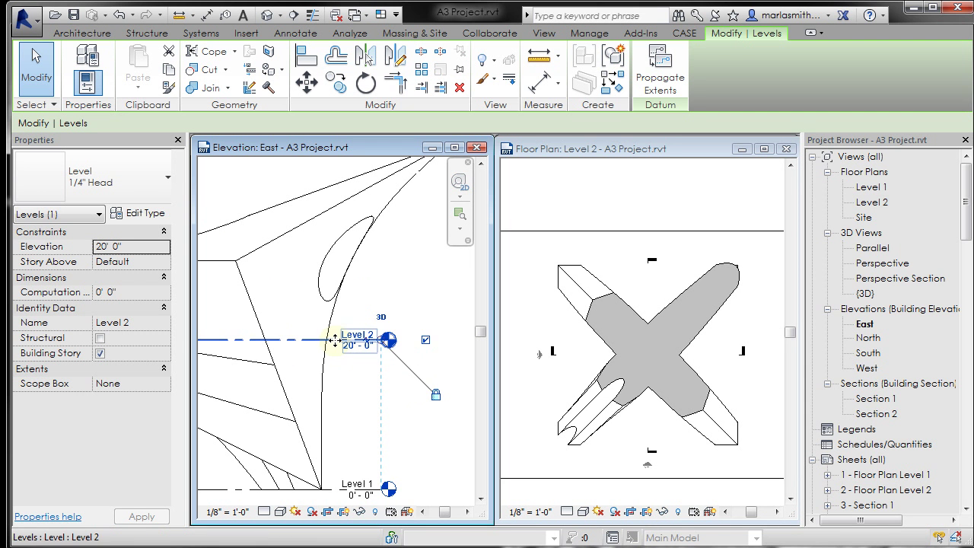
left_click_drag(334, 338, 336, 274)
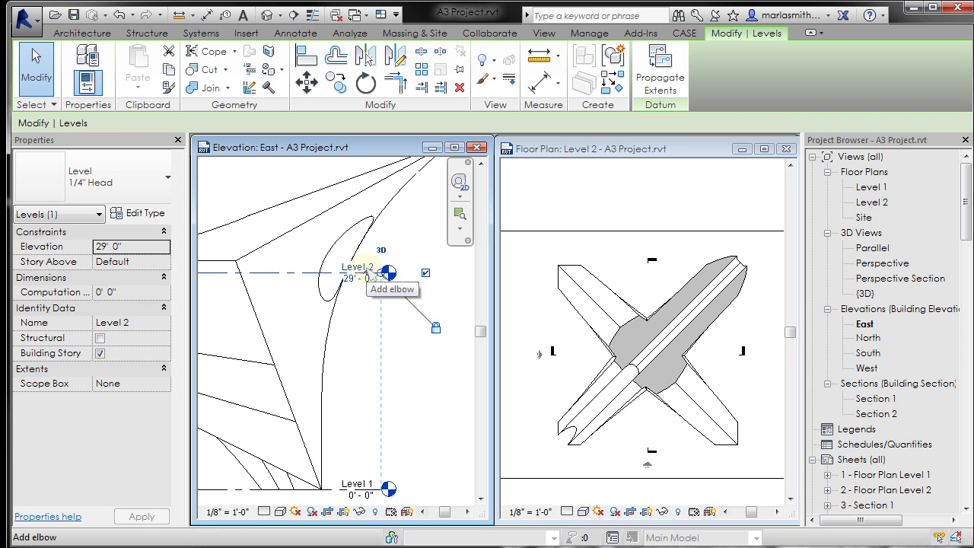
Reopen the Level 2 plan's View Range, cancel it unchanged, and clear the elevation selection
left_click(587, 190)
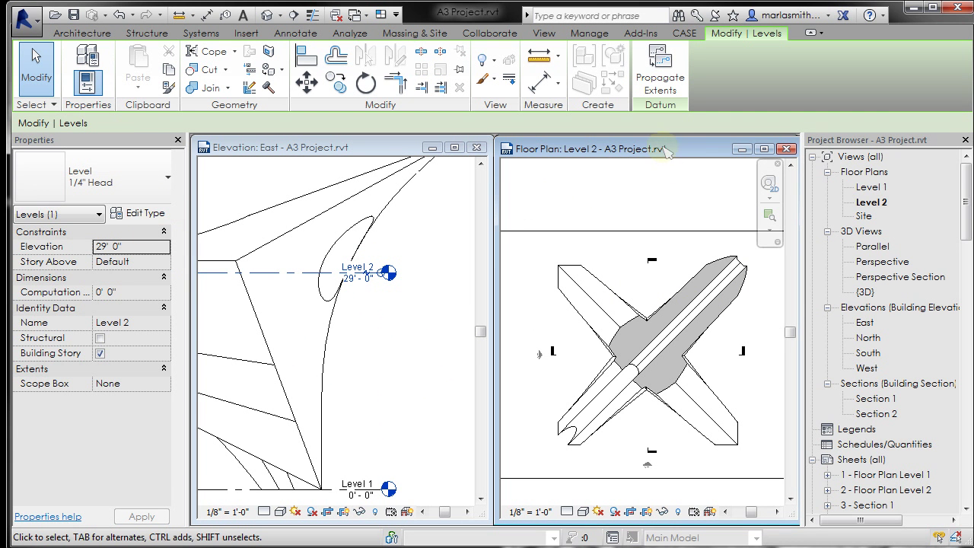
left_click(871, 203)
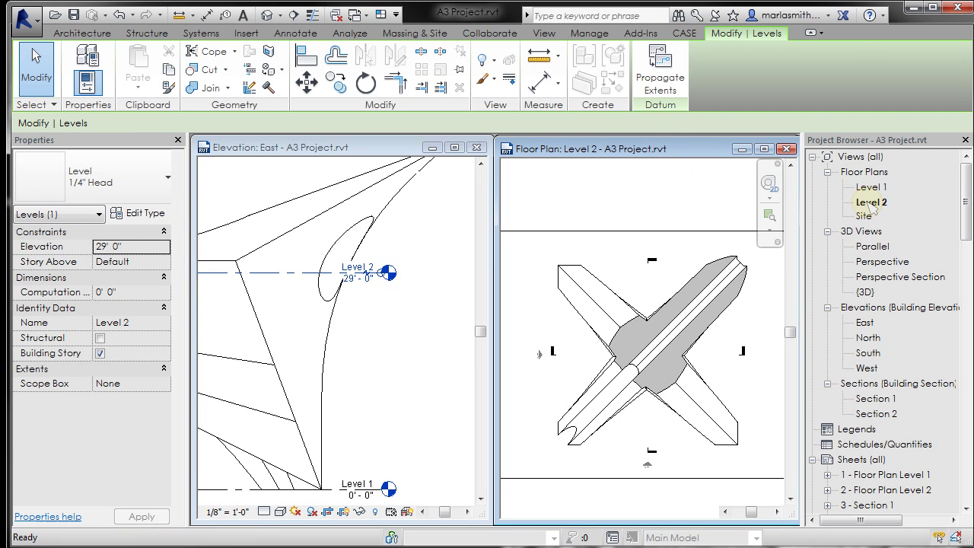
left_click_drag(163, 289, 165, 453)
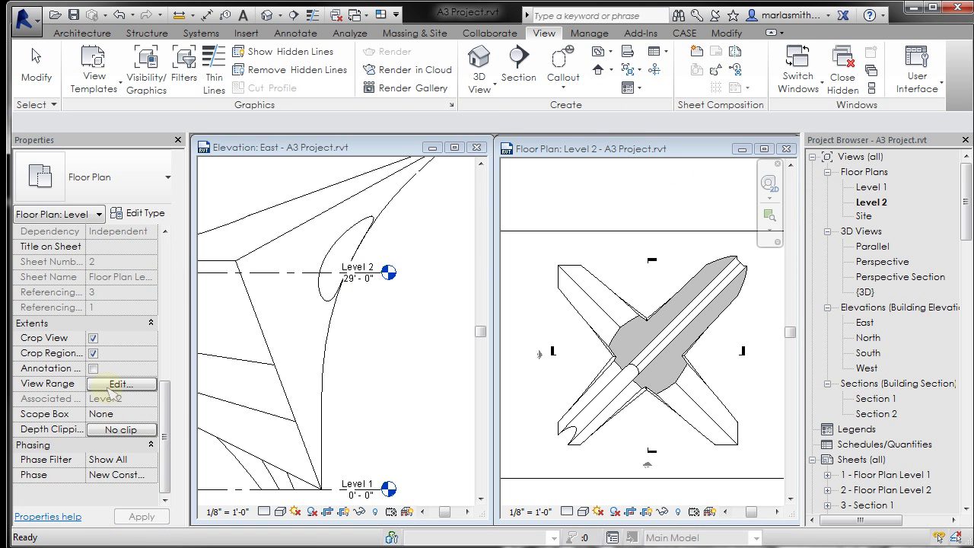
left_click(107, 386)
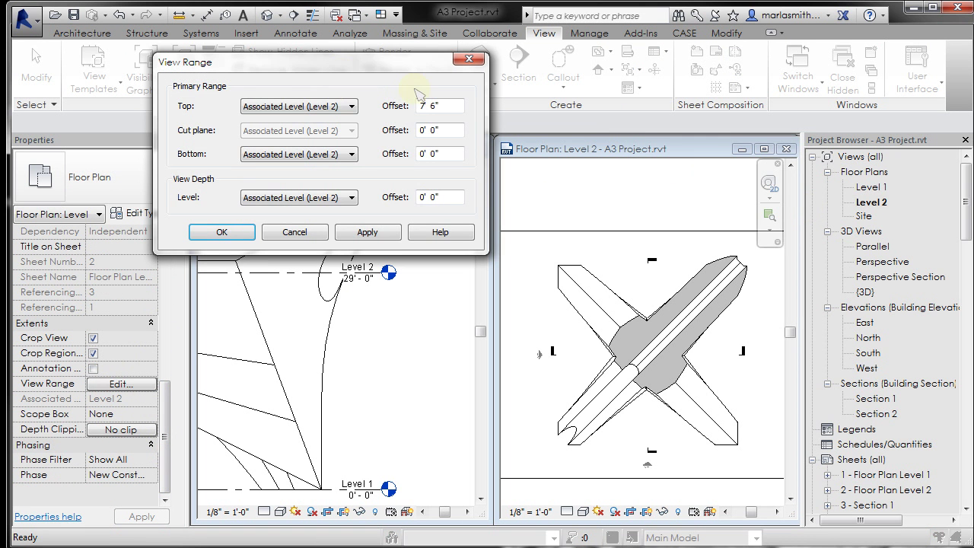
left_click_drag(417, 61, 785, 90)
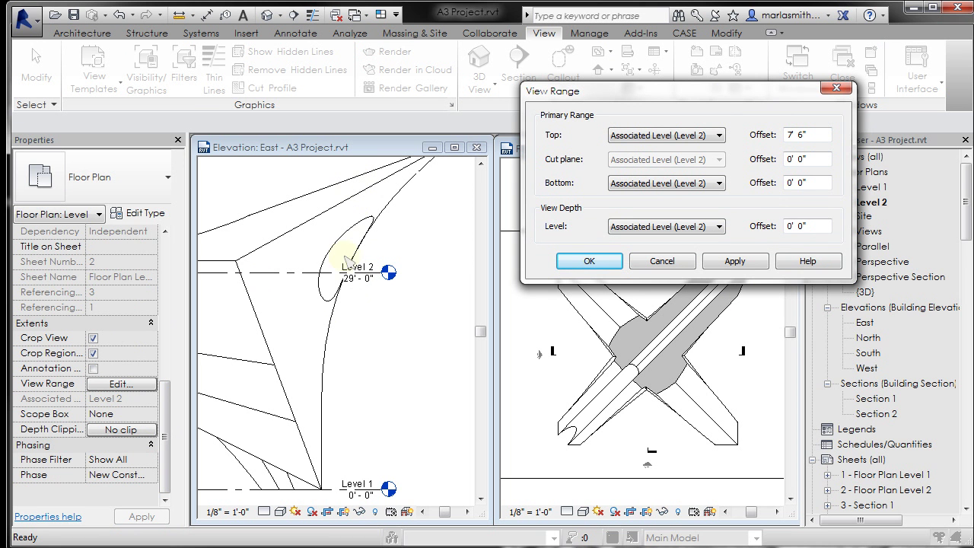
left_click(643, 262)
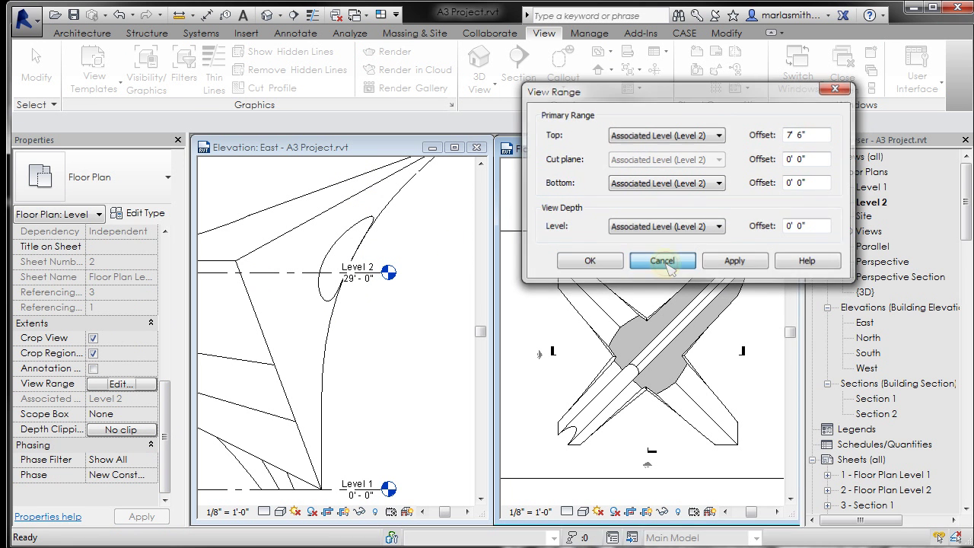
left_click(386, 365)
left_click(392, 360)
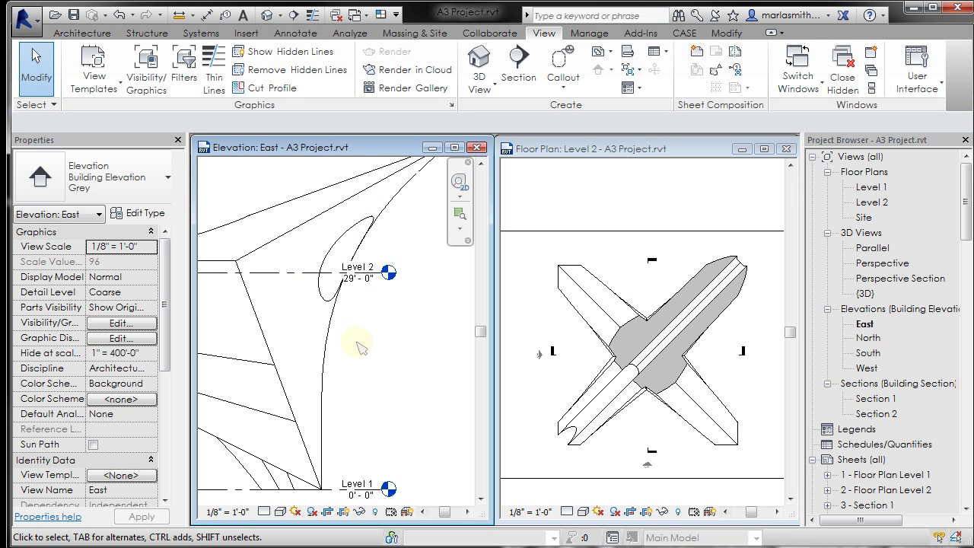
Drag the Level 2 line's end further right so its head clears the mass in East elevation
scroll(362, 348, "down", 3)
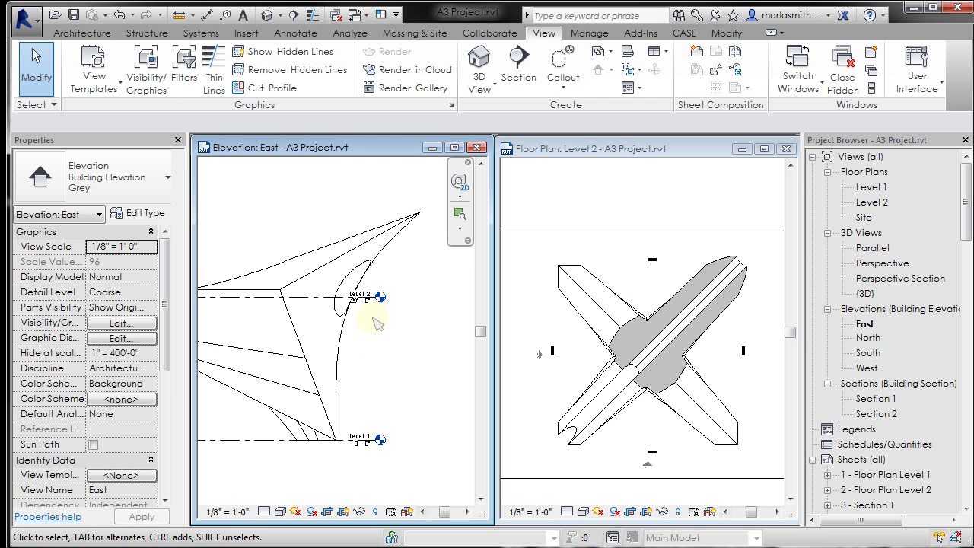
scroll(399, 290, "up", 1)
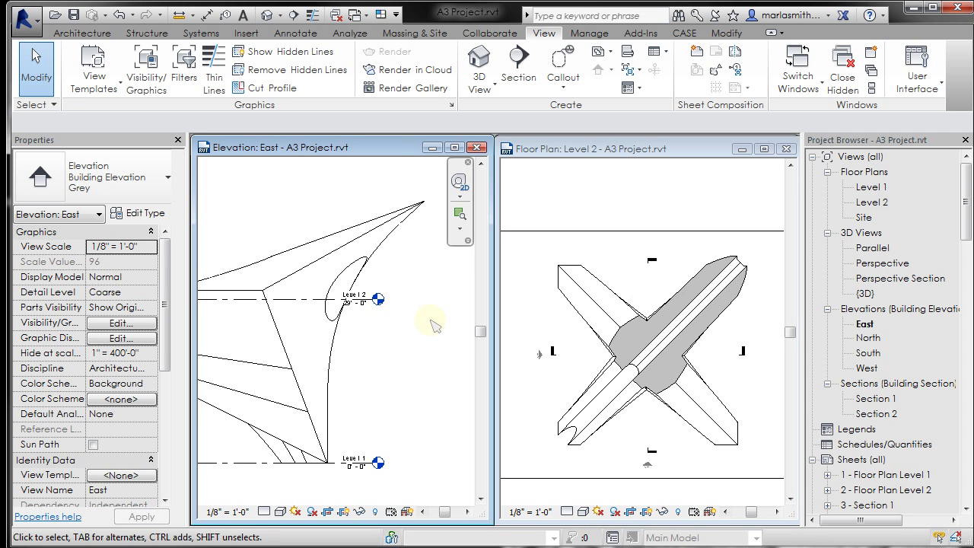
left_click(368, 301)
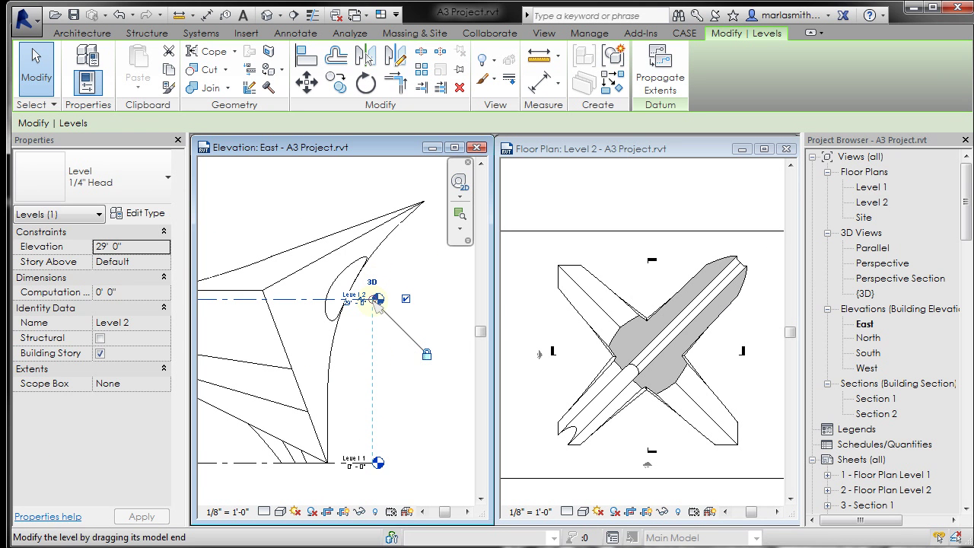
left_click_drag(378, 298, 457, 299)
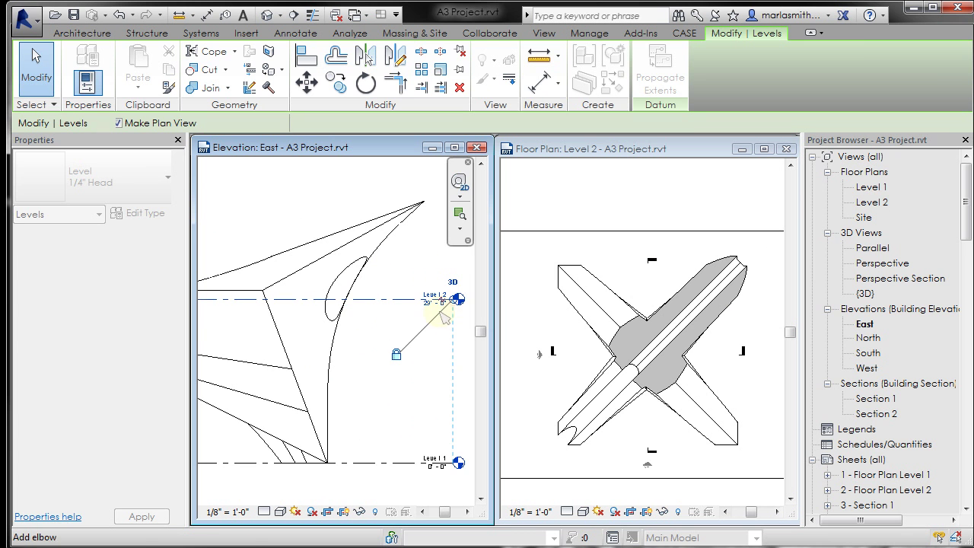
left_click(408, 390)
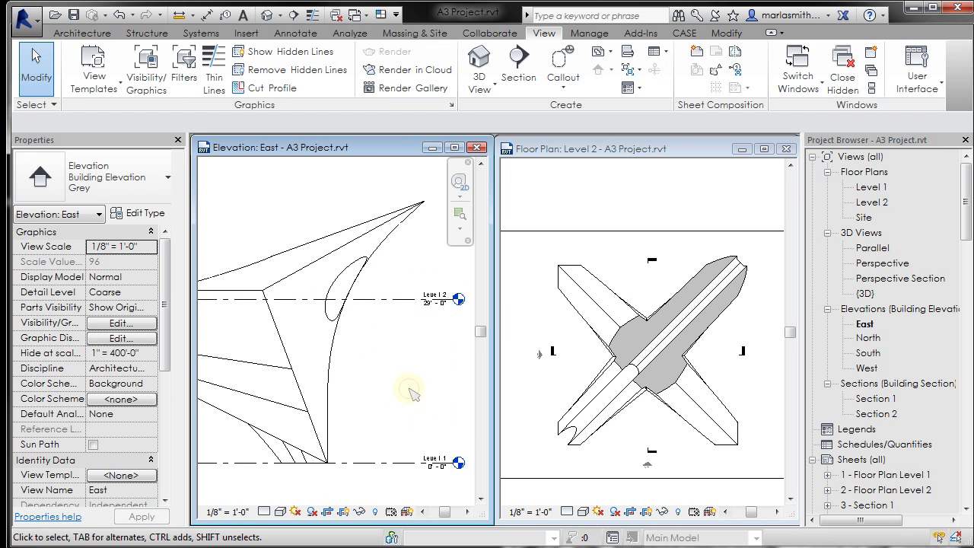
scroll(395, 380, "down", 2)
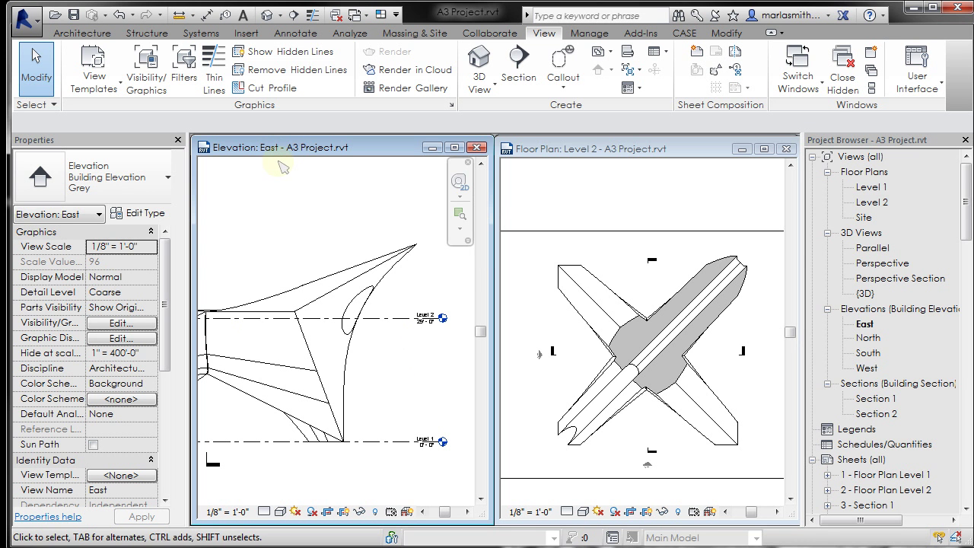
Glance at the West elevation, then zoom-fit (ZF) and pan East to show its crop boundary
double_click(866, 369)
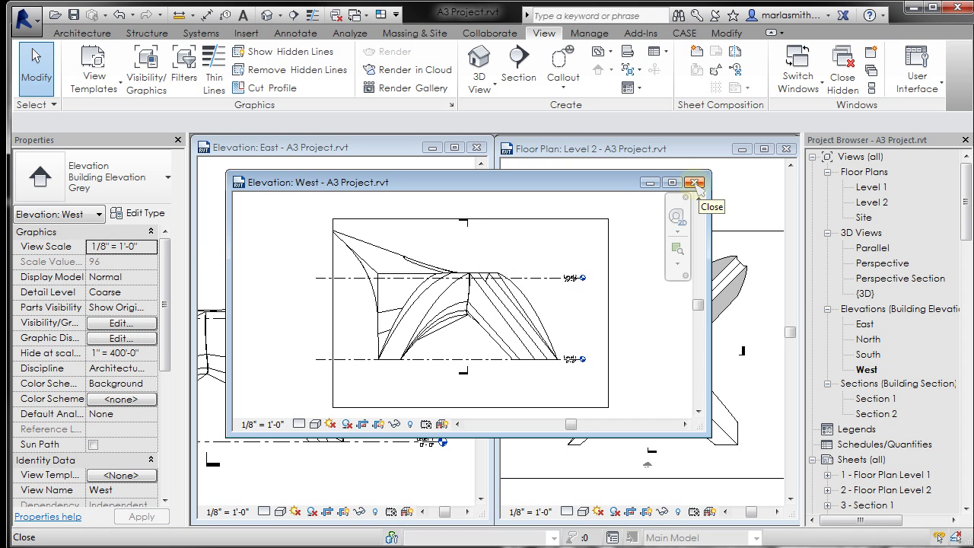
left_click(694, 183)
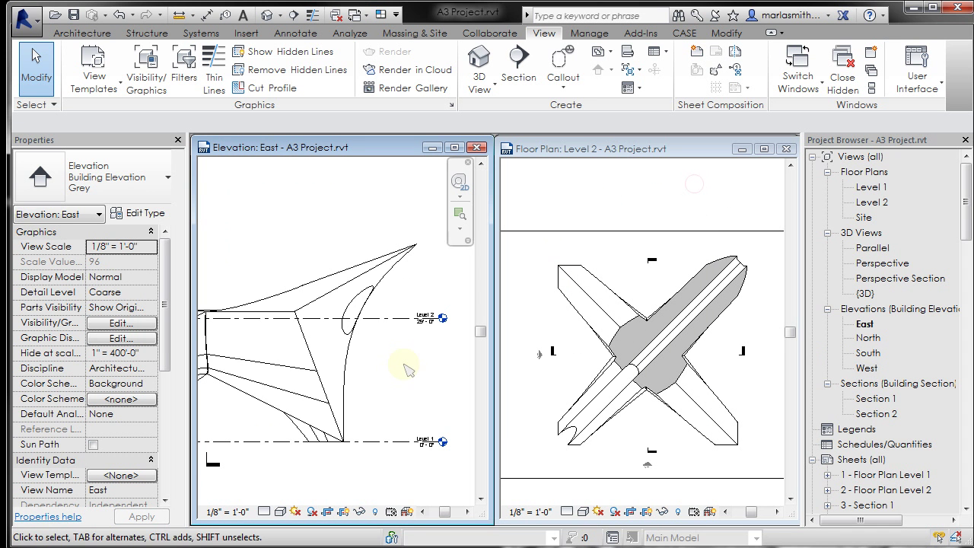
key("z")
key("f")
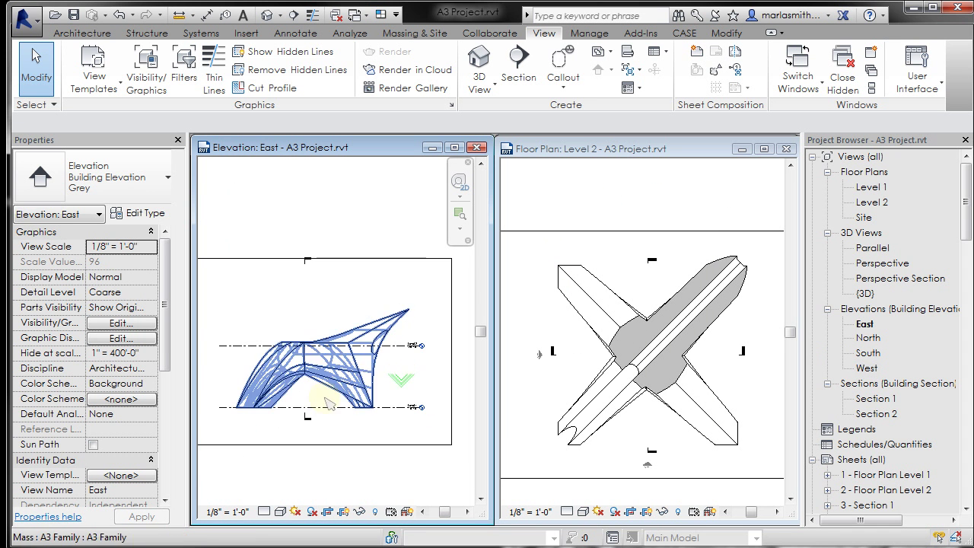
middle_click_drag(231, 392, 218, 361)
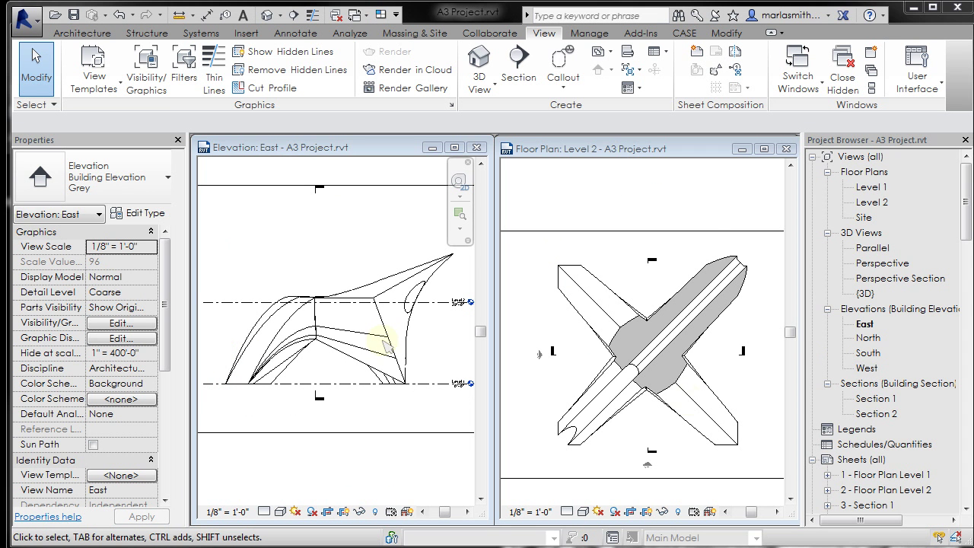
left_click(362, 241)
middle_click_drag(424, 246, 342, 257)
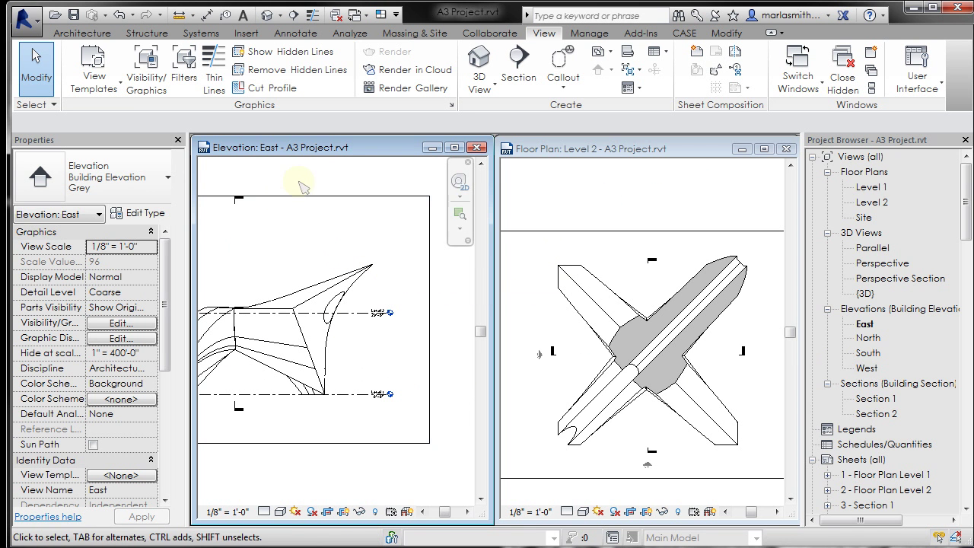
Maximize the East elevation window and frame the level heads
left_click(455, 148)
middle_click_drag(362, 226, 517, 351)
scroll(515, 402, "up", 4)
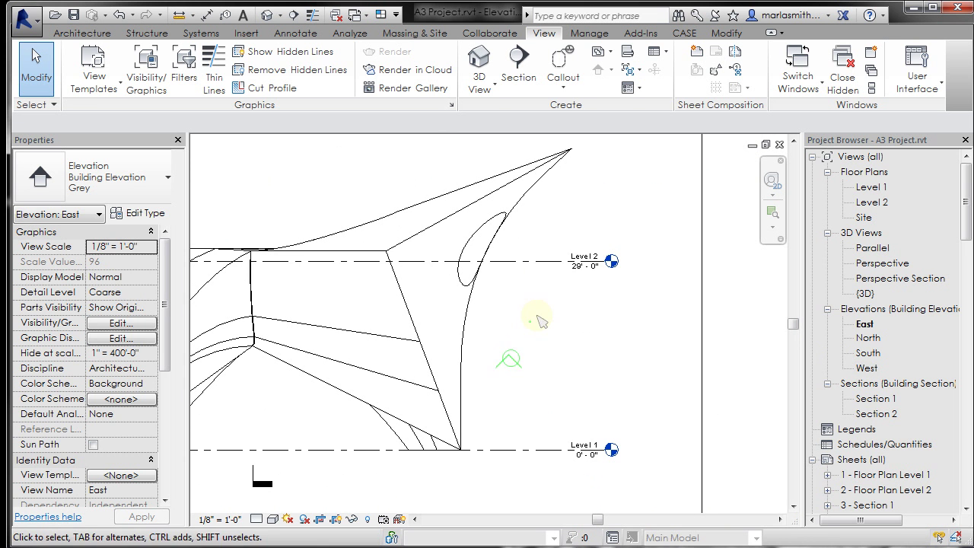
Change Level 2's elevation from 29'-0" to 10' 0"
left_click(581, 267)
left_click(582, 266)
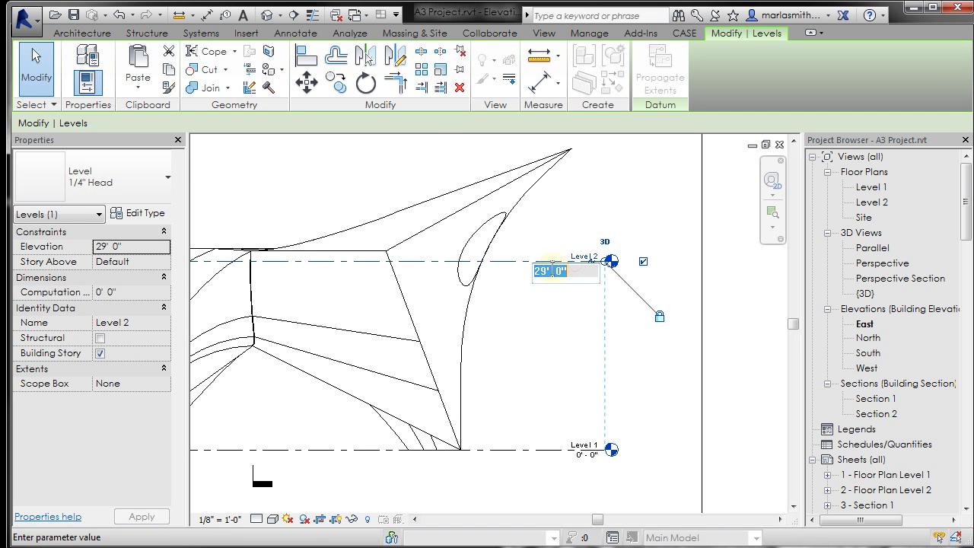
type("1' 0\"")
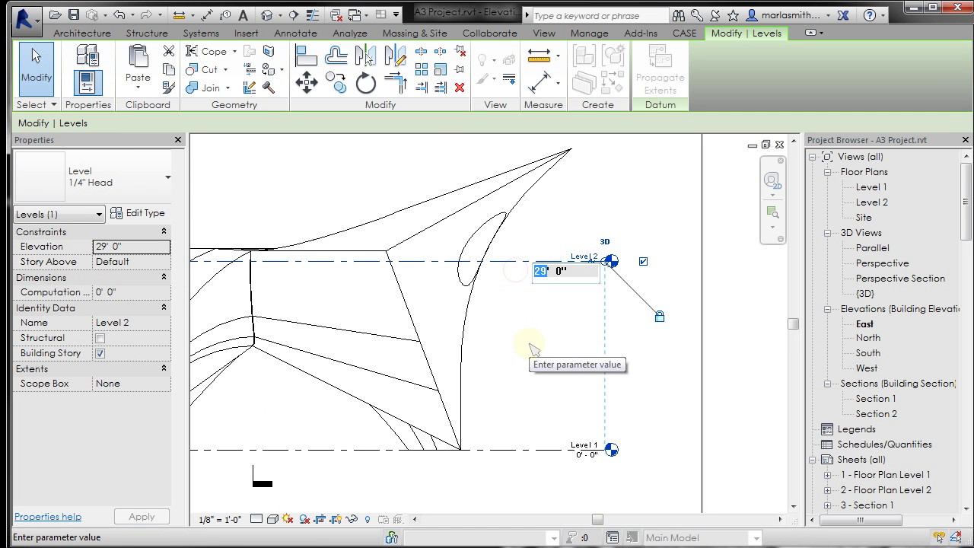
key("Return")
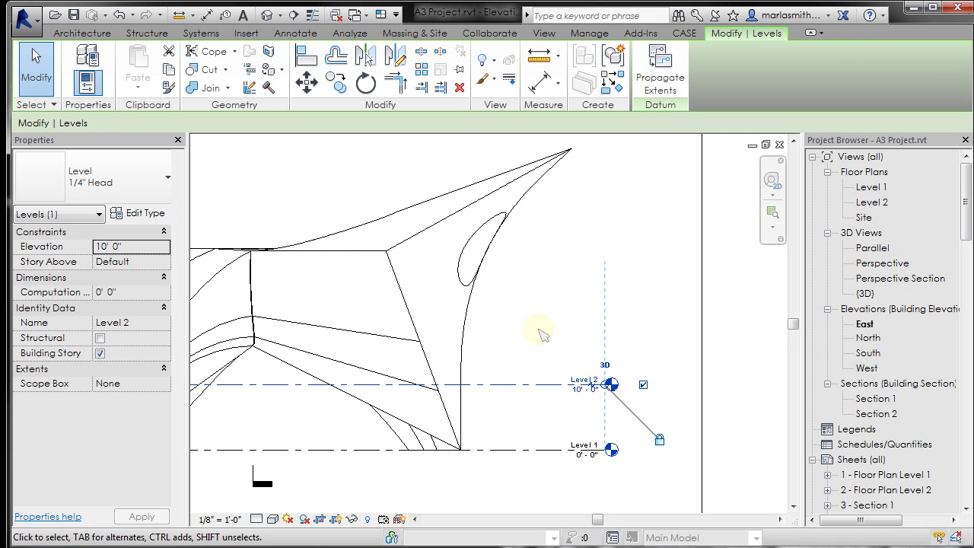
left_click(551, 314)
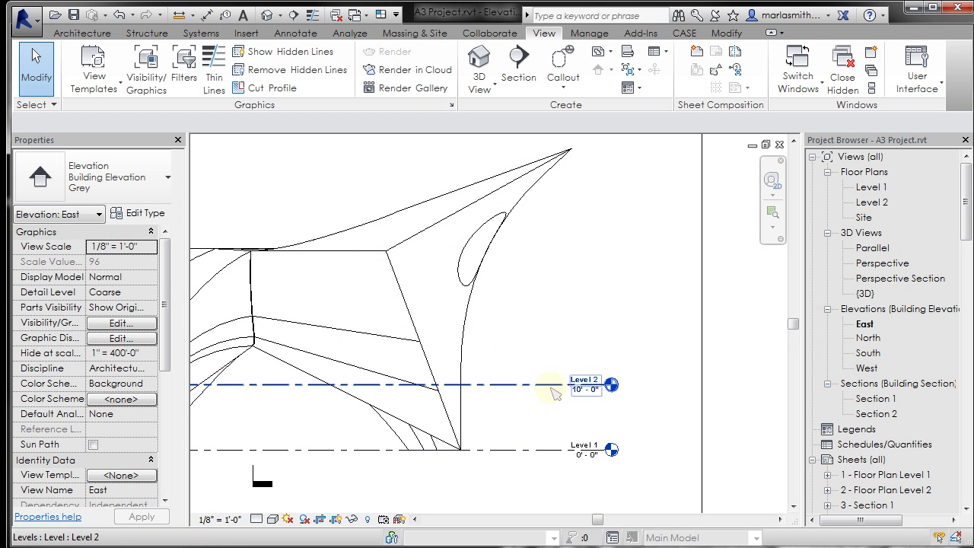
Shift the level heads right, then copy Level 2 upward as Level 3 at 20' 0"
left_click(599, 389)
left_click_drag(608, 390, 634, 386)
left_click(551, 407)
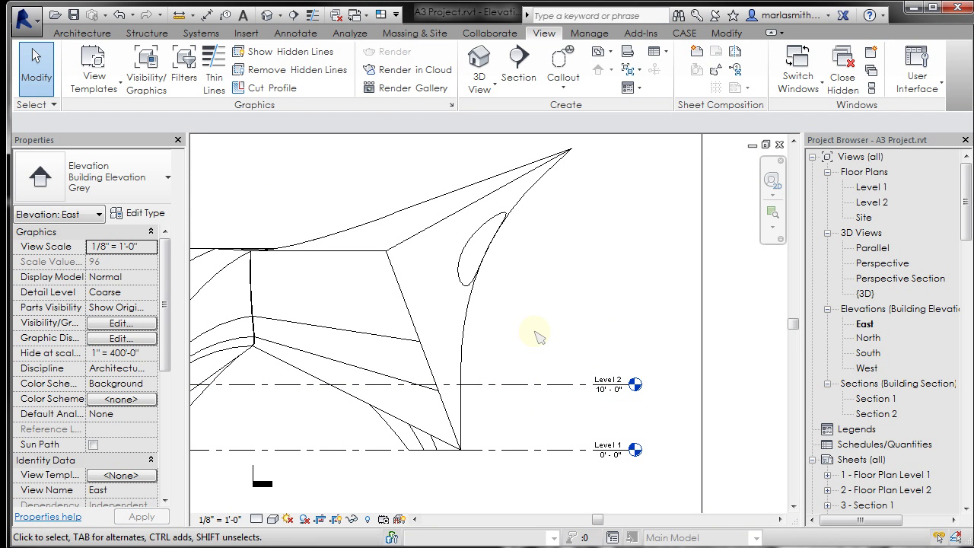
left_click(553, 389)
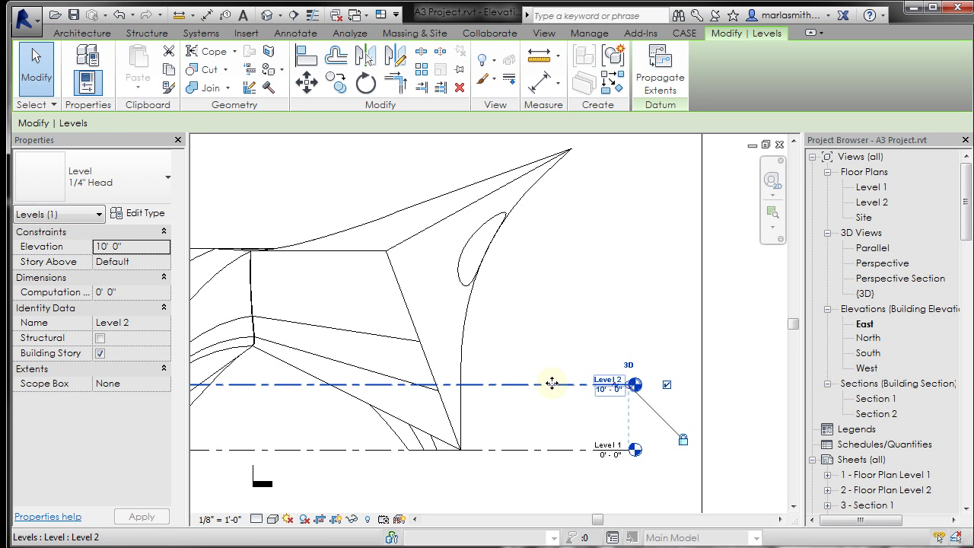
left_click_drag(551, 383, 555, 321, "ctrl")
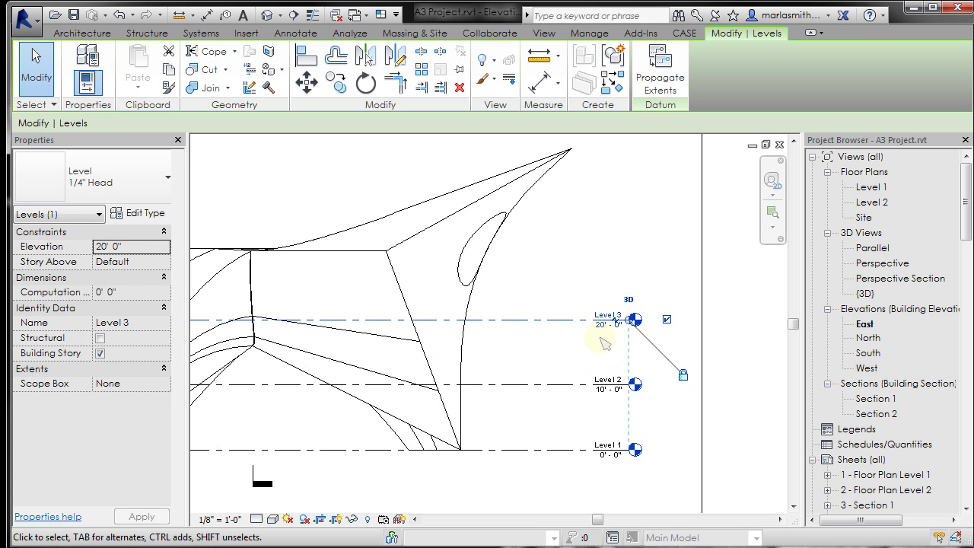
left_click(576, 356)
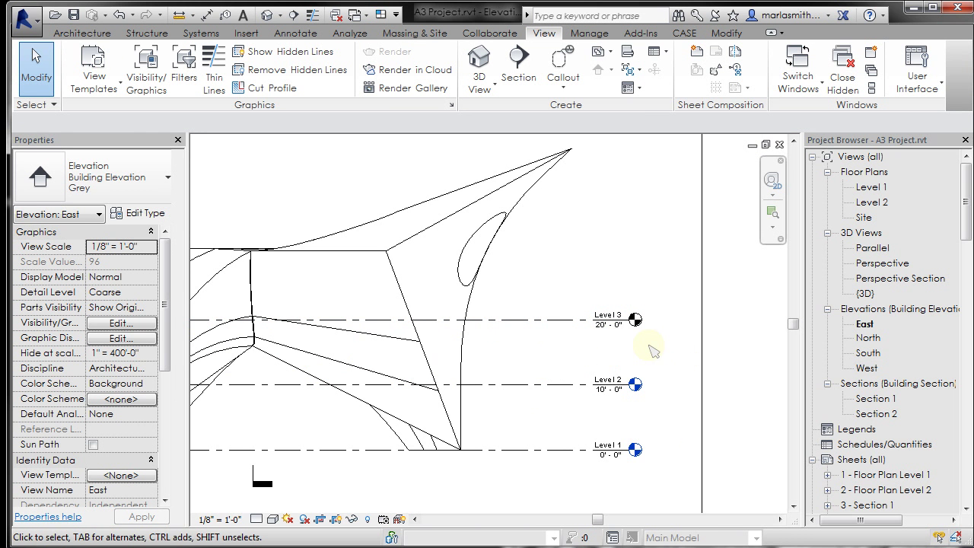
scroll(672, 310, "up", 2)
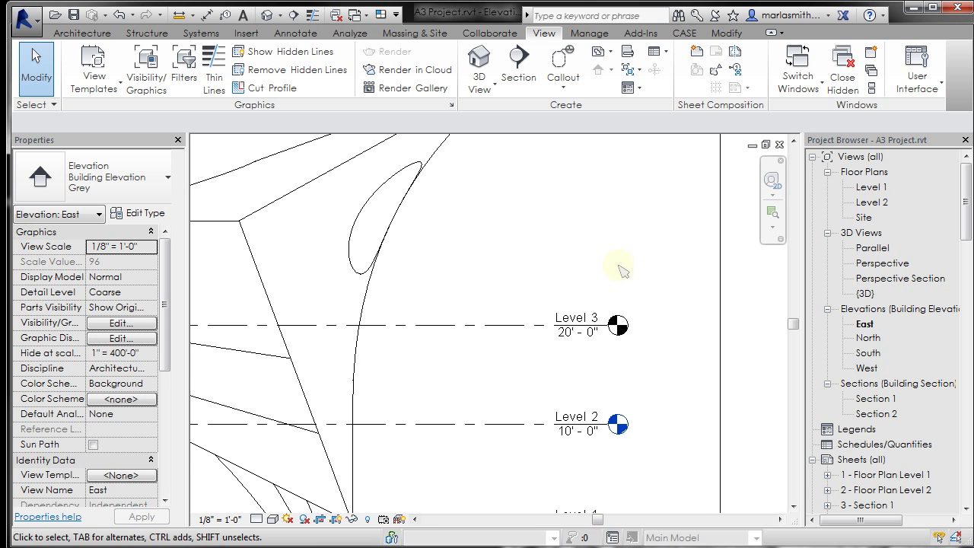
scroll(619, 272, "down", 3)
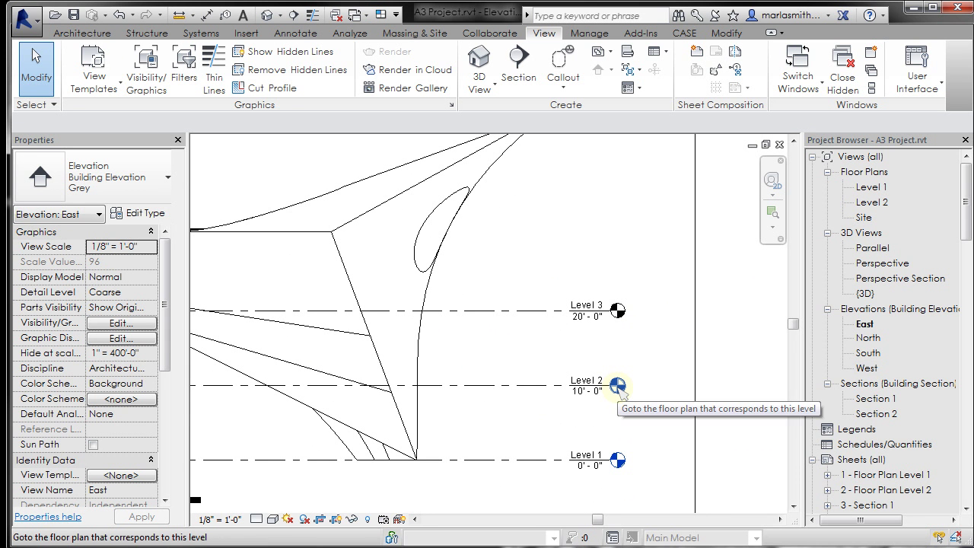
double_click(618, 387)
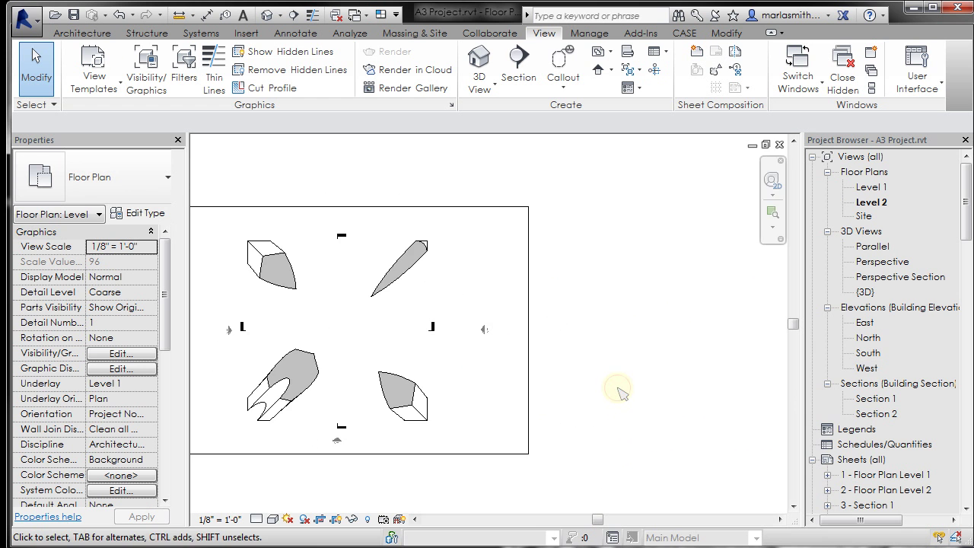
left_click(779, 144)
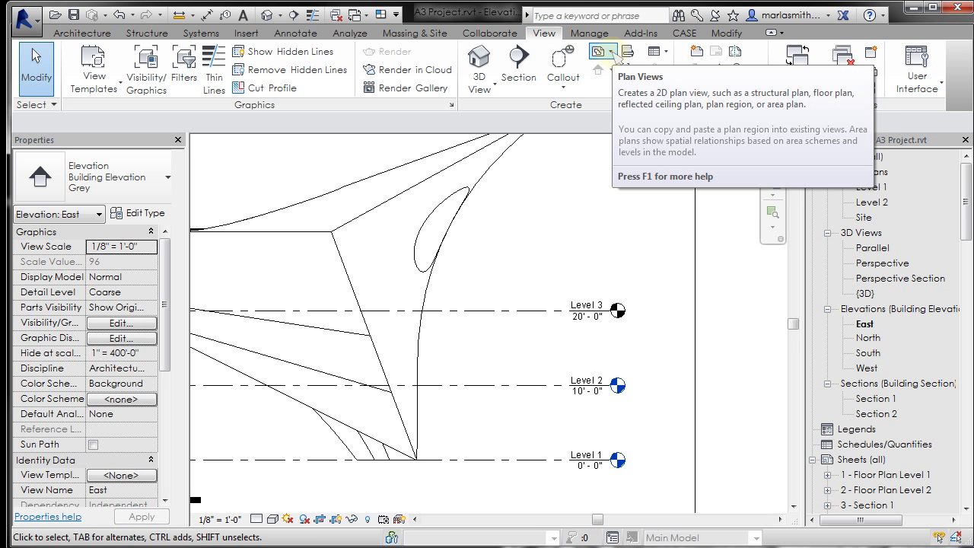
Create a floor plan view for Level 3 through Plan Views > Floor Plan, then close it
left_click(611, 54)
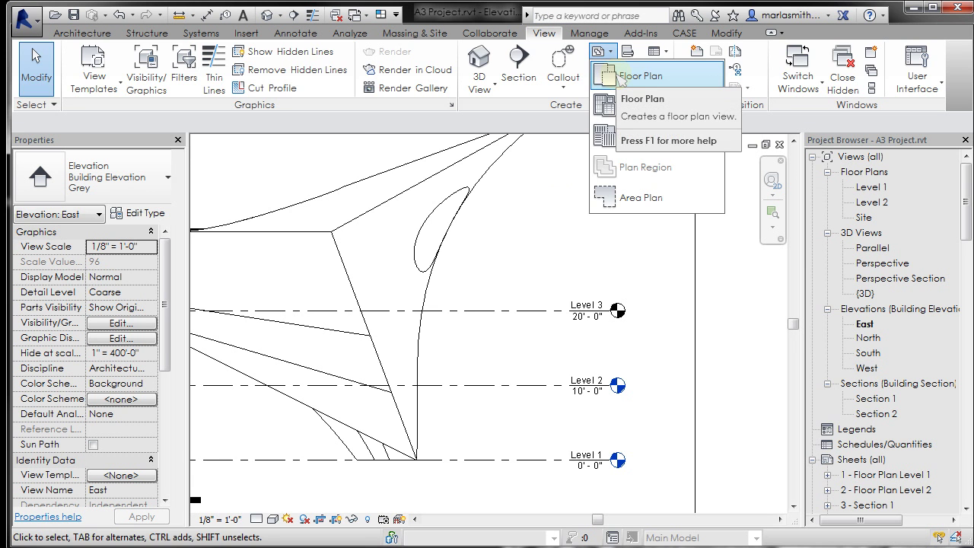
left_click(622, 77)
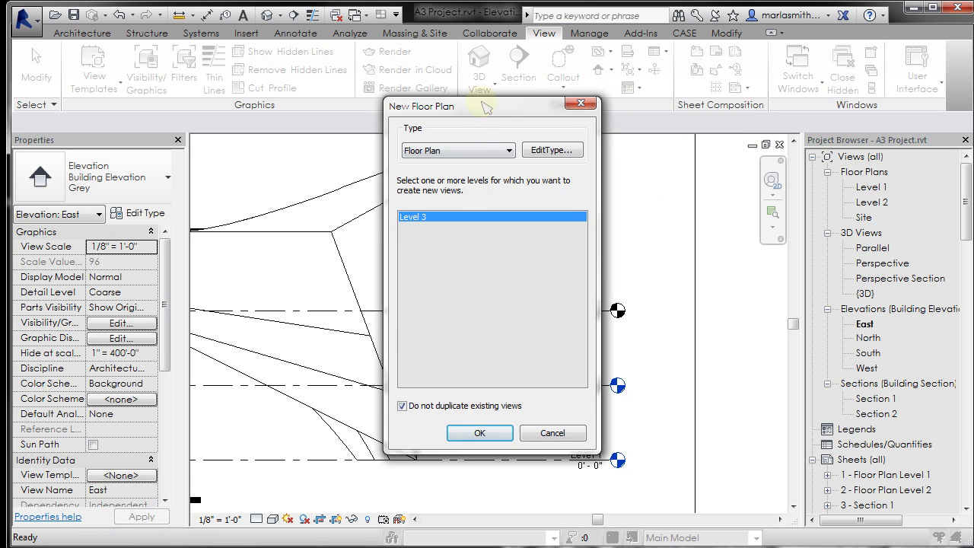
left_click_drag(484, 107, 245, 97)
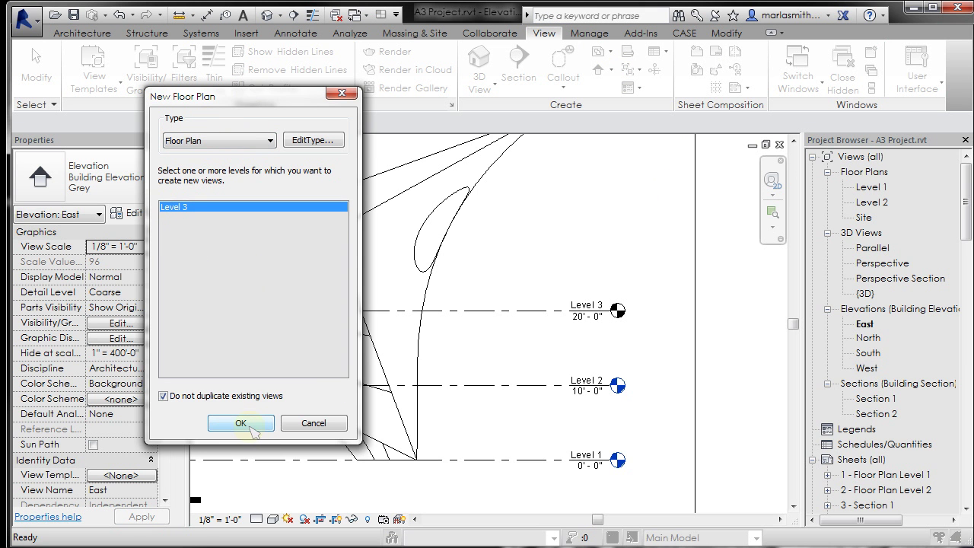
left_click(254, 430)
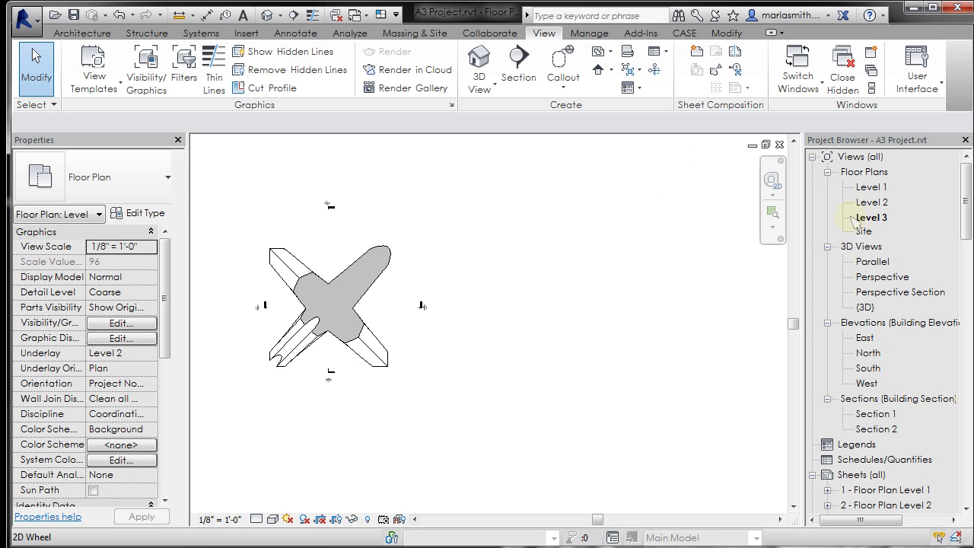
left_click(779, 144)
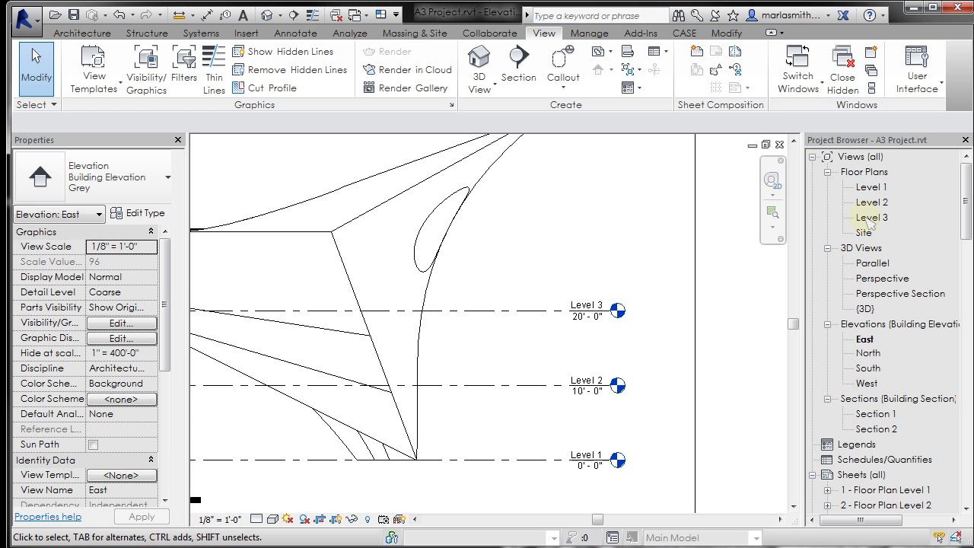
Draw Level 4 at 32'-0" above Level 3, its ends aligned with the other level heads
scroll(601, 254, "down", 2)
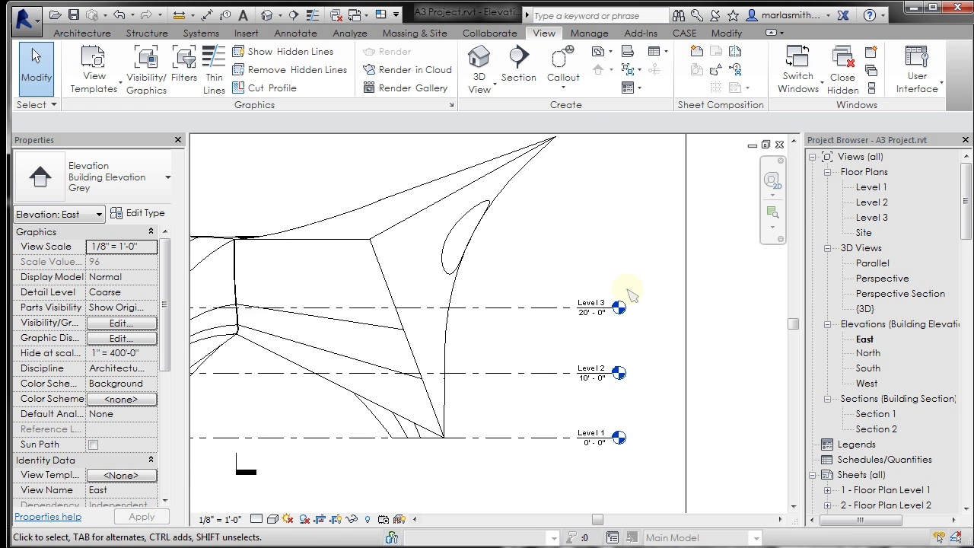
scroll(596, 266, "down", 1)
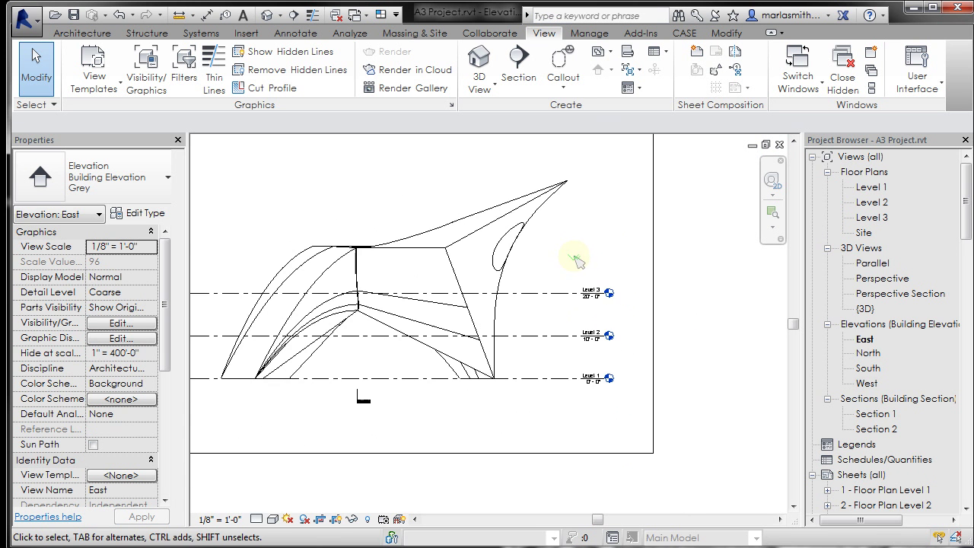
scroll(308, 197, "down", 1)
scroll(310, 198, "up", 2)
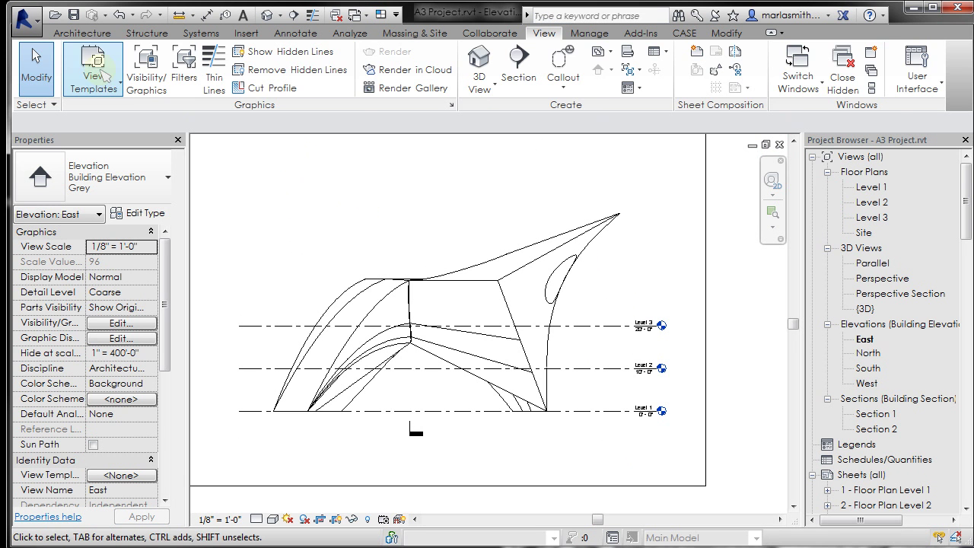
left_click(92, 35)
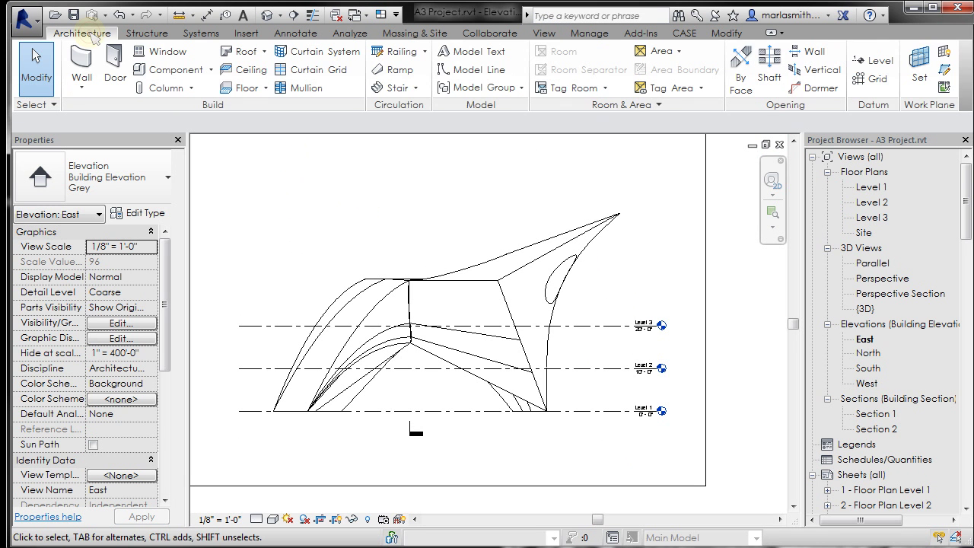
left_click(879, 61)
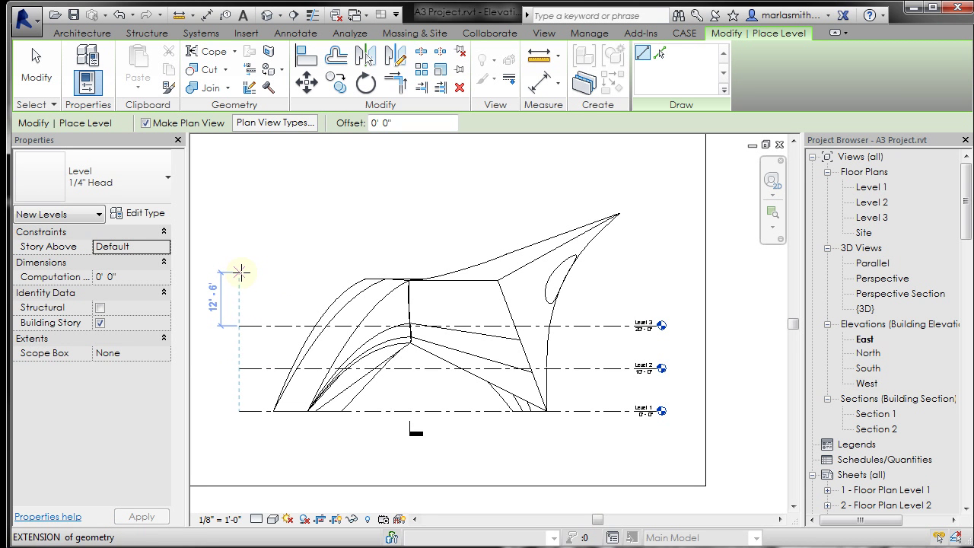
left_click(240, 274)
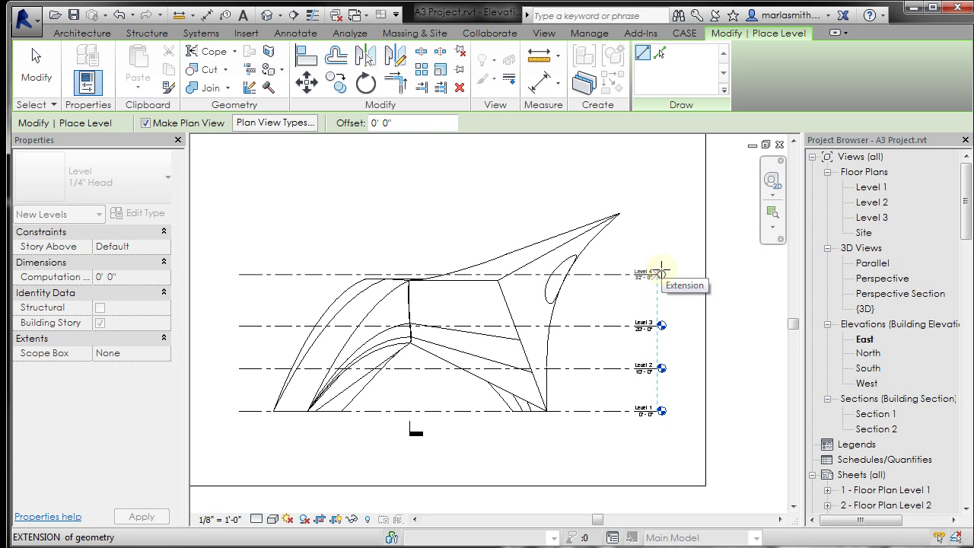
left_click(660, 272)
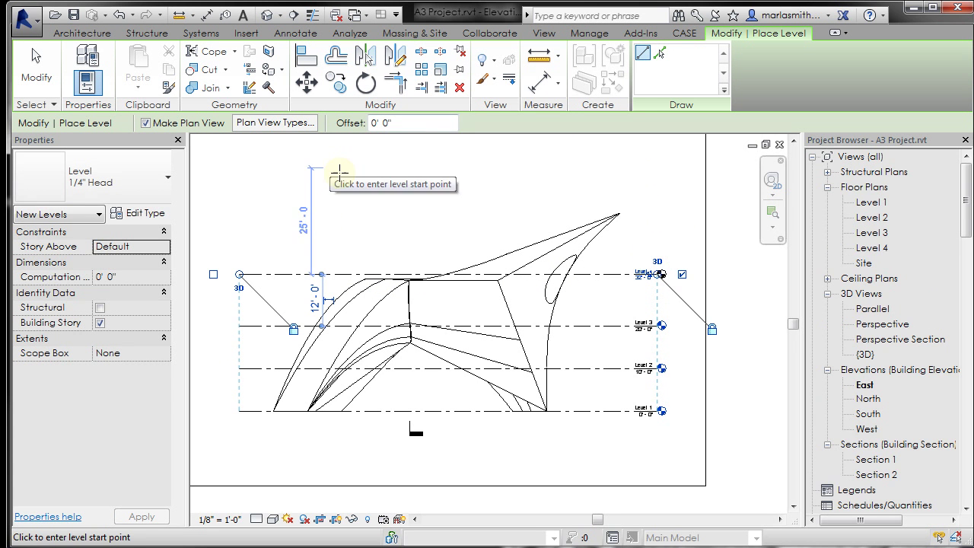
left_click(50, 74)
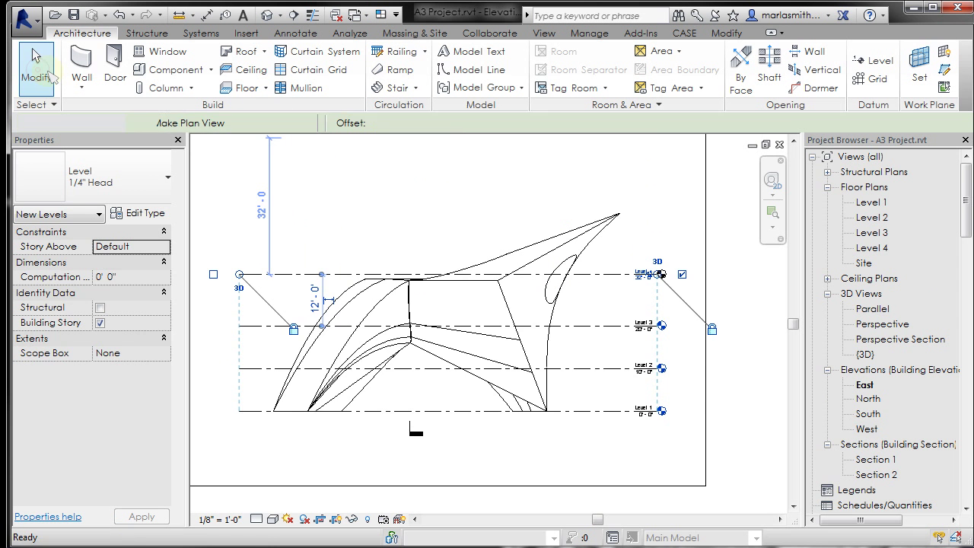
scroll(695, 245, "up", 3)
scroll(676, 291, "up", 3)
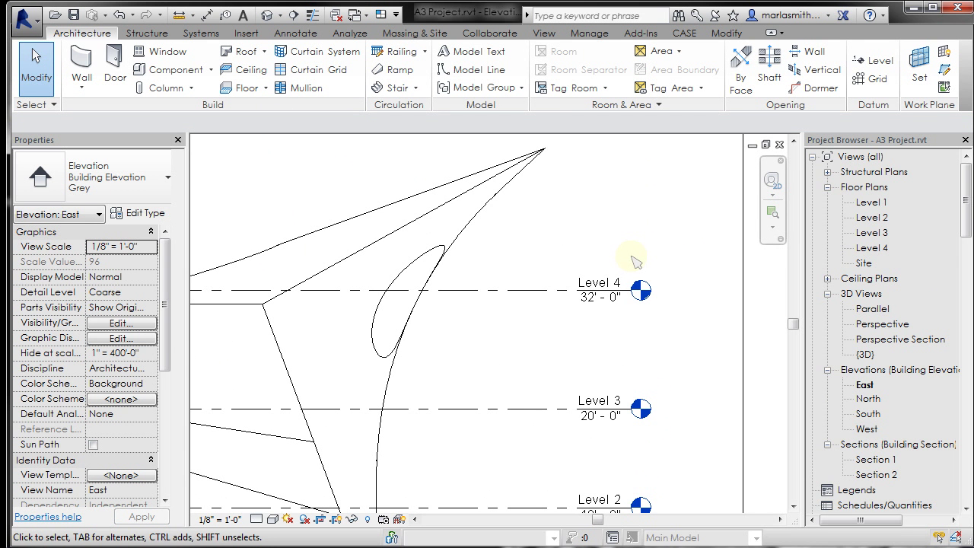
Open the Level 1, 2, 3 and 4 floor plans and tile all windows with WT
scroll(638, 261, "down", 5)
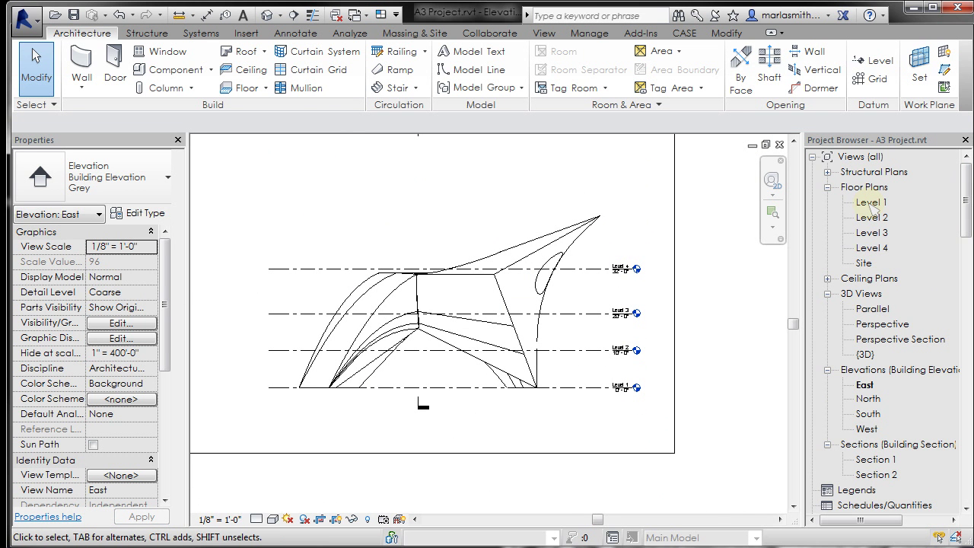
double_click(871, 203)
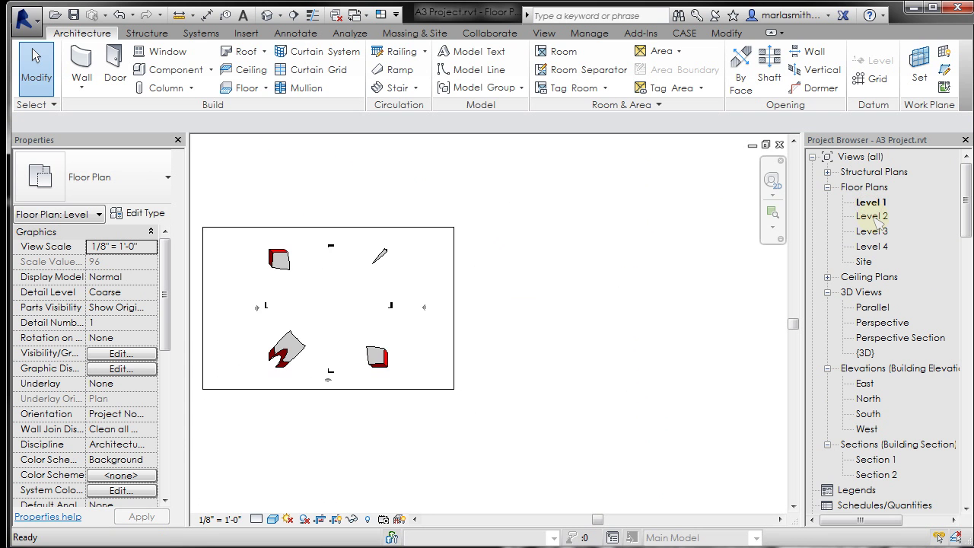
double_click(871, 217)
double_click(871, 231)
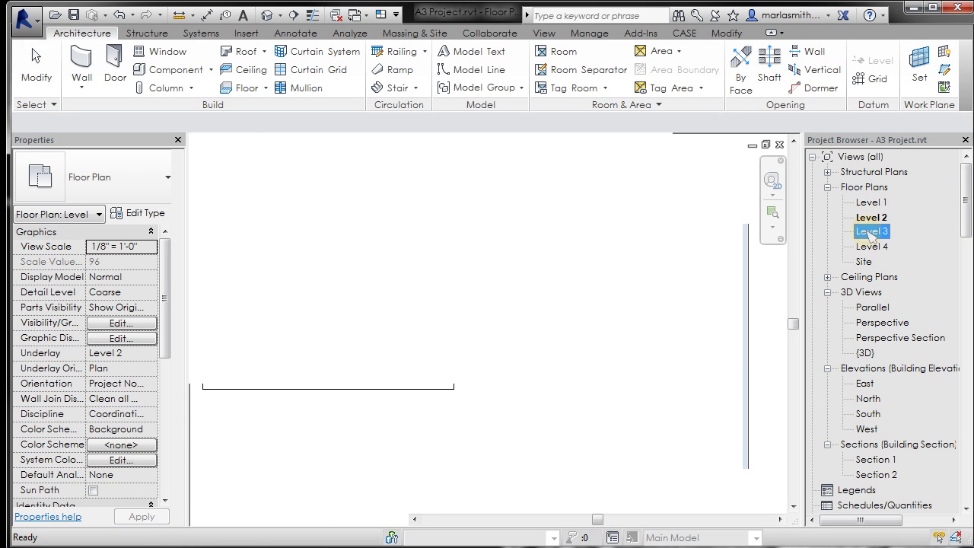
double_click(872, 247)
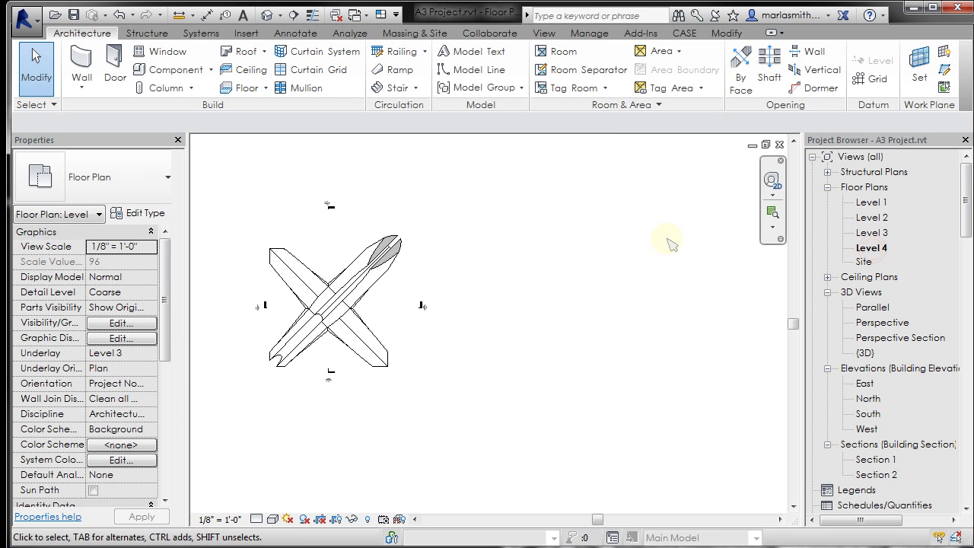
key("w")
key("t")
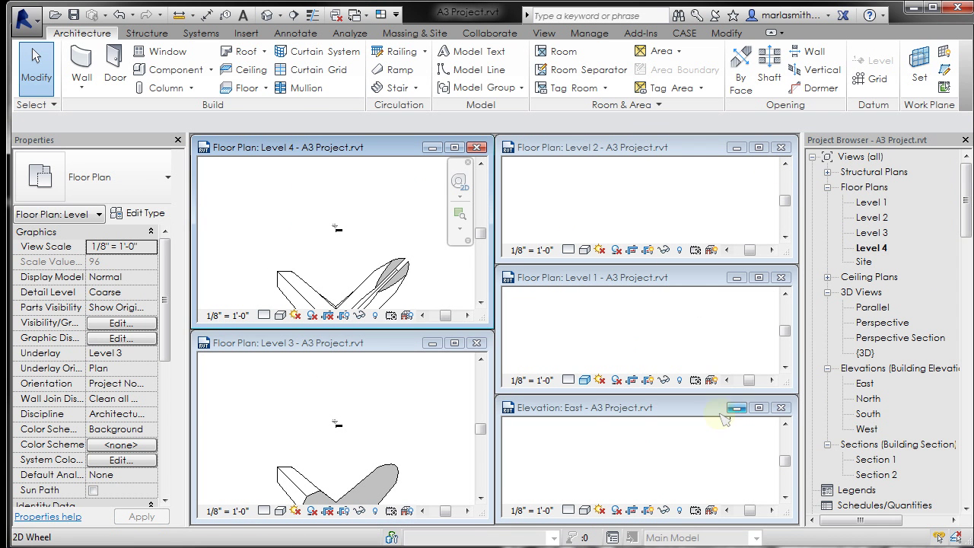
Close the East elevation and move and resize the Level 1 and Level 2 plan windows
left_click(781, 409)
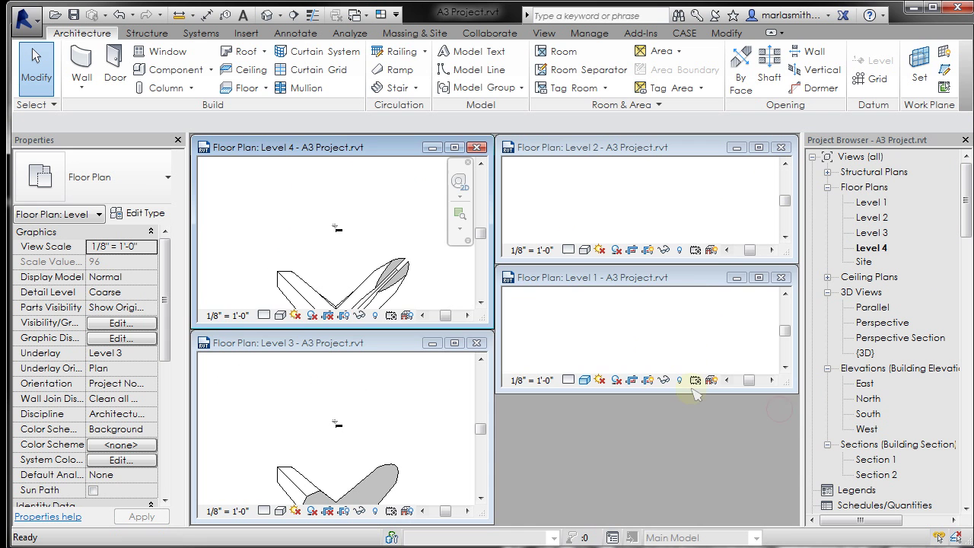
left_click(694, 281)
left_click_drag(693, 281, 693, 346)
left_click_drag(678, 455, 680, 523)
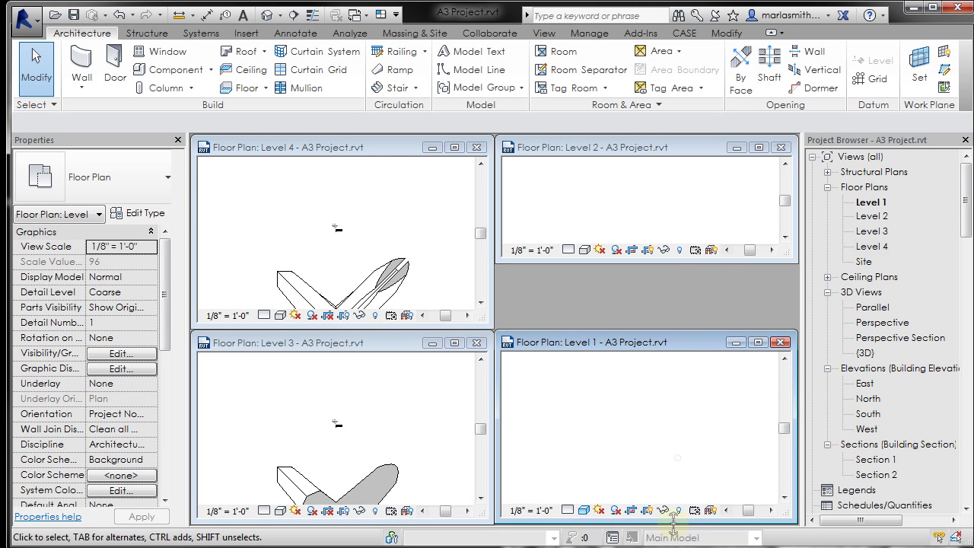
left_click_drag(687, 263, 690, 313)
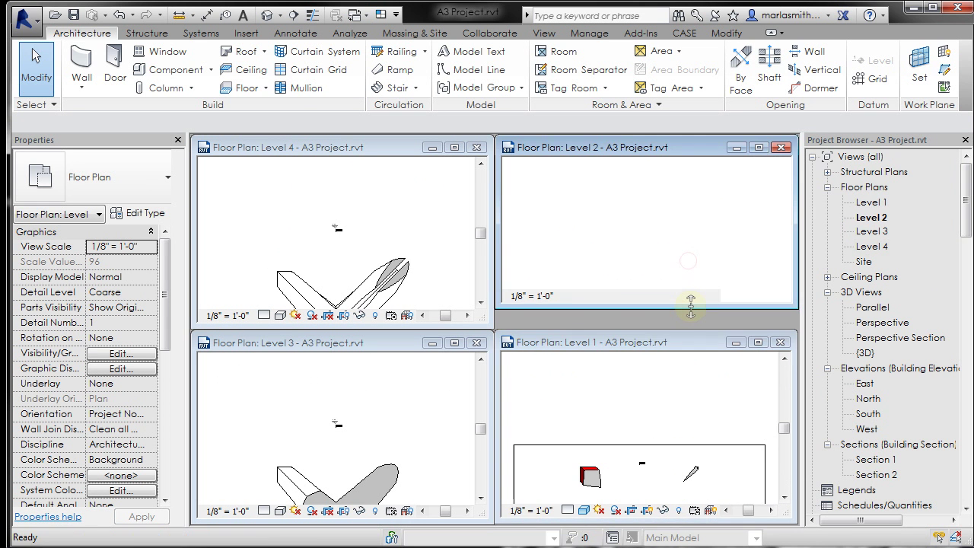
Zoom each of the Level 4, 2, 1 and 3 plans to fit with ZF
left_click(402, 218)
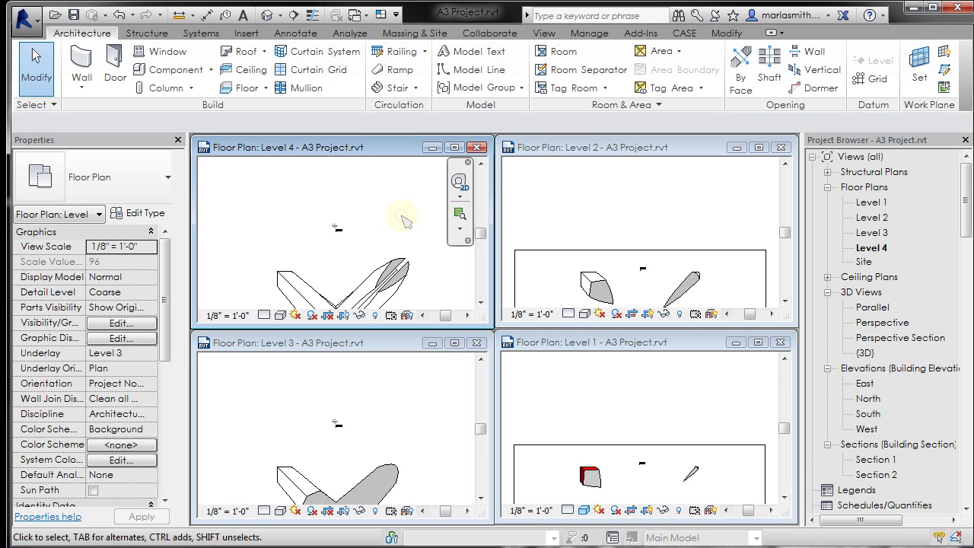
key("z")
key("f")
left_click(576, 185)
key("z")
key("f")
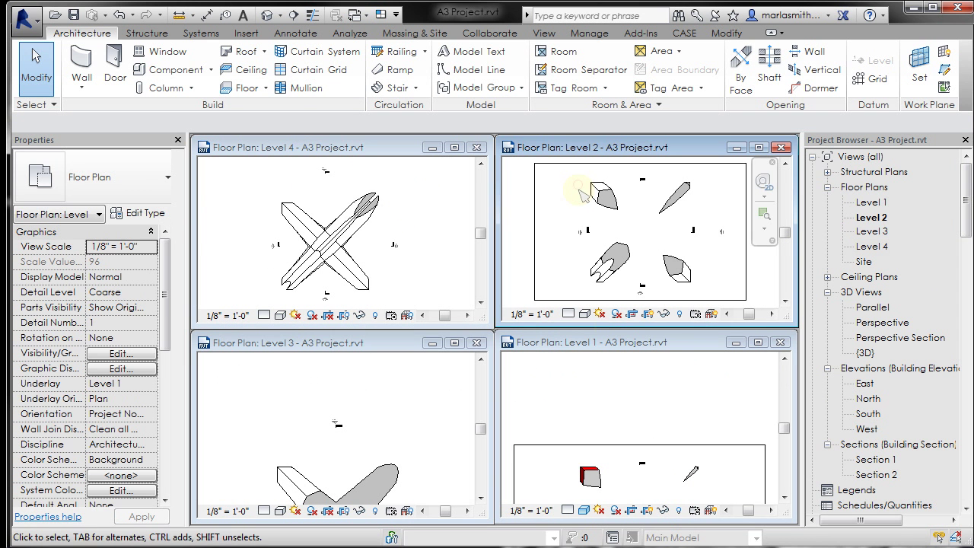
left_click(622, 386)
key("z")
key("f")
left_click(411, 383)
key("z")
key("f")
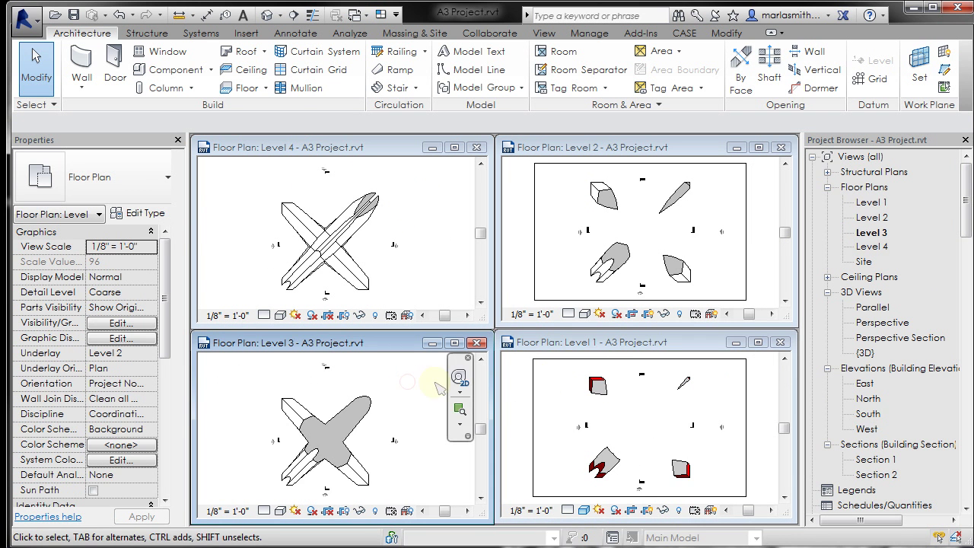